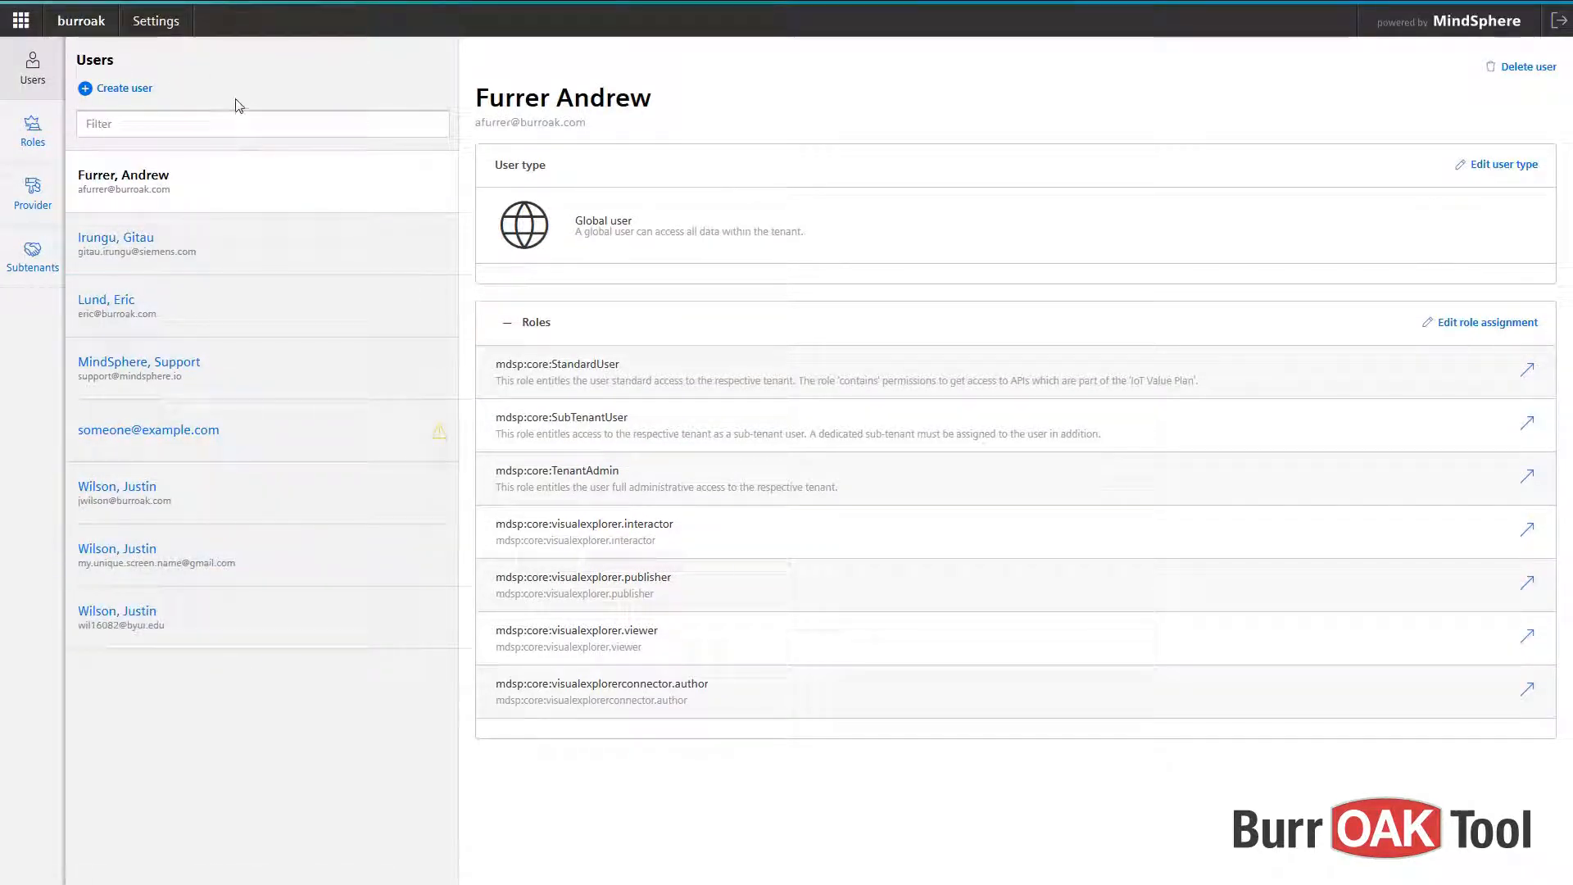
- Start a new user and paste the invitee's e-mail address into the E-Mail field
click(119, 88)
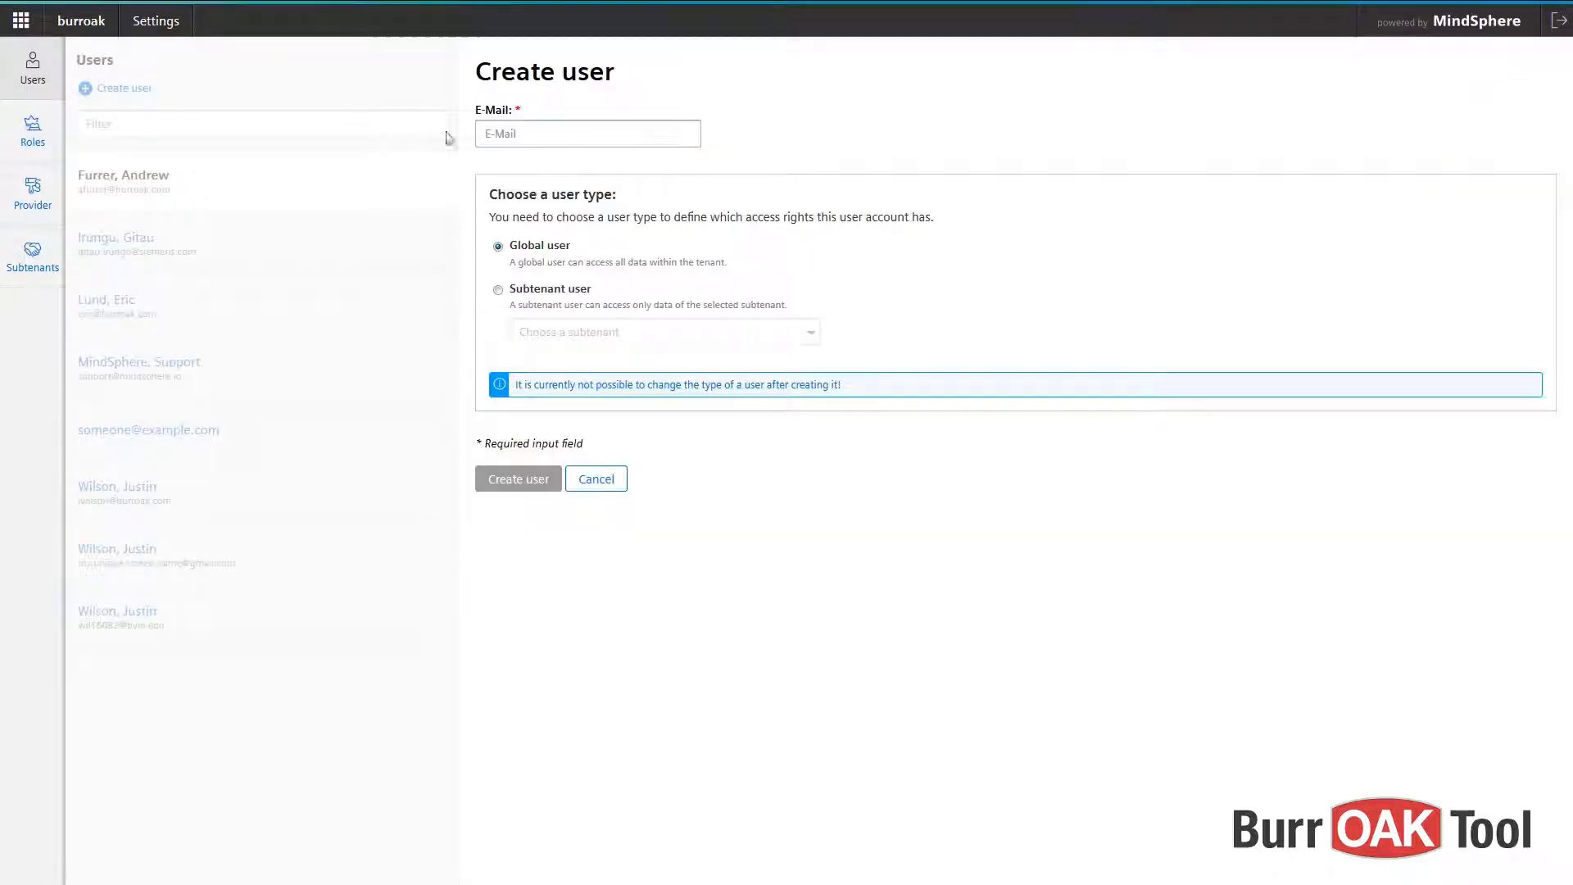
click(514, 136)
key(ctrl+v)
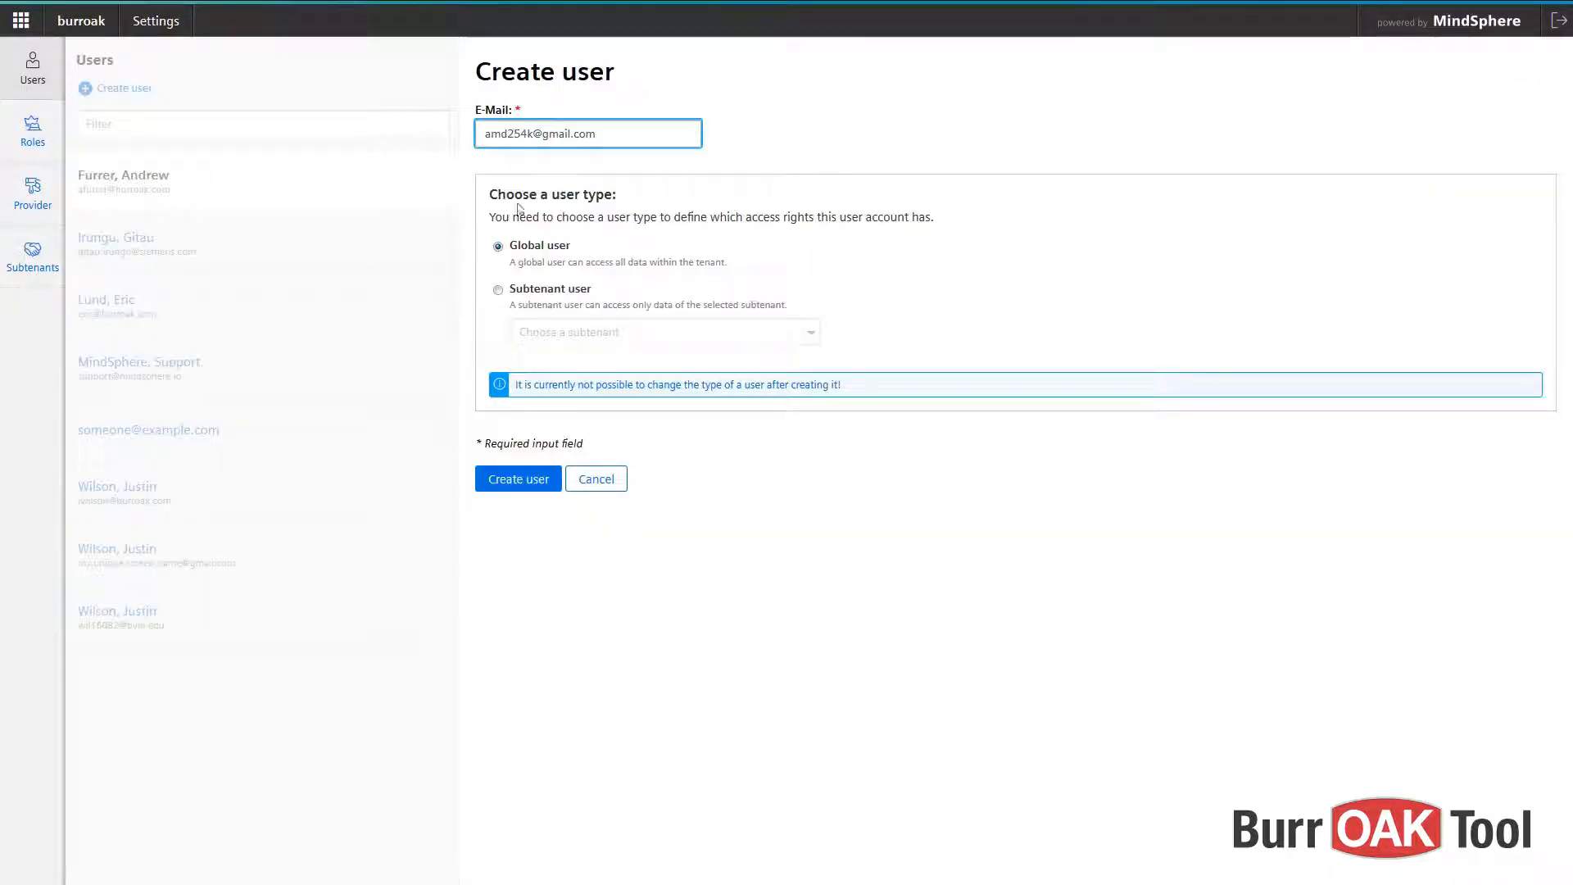
- Highlight the user-type explanation, then create the user as a Global user
click(492, 197)
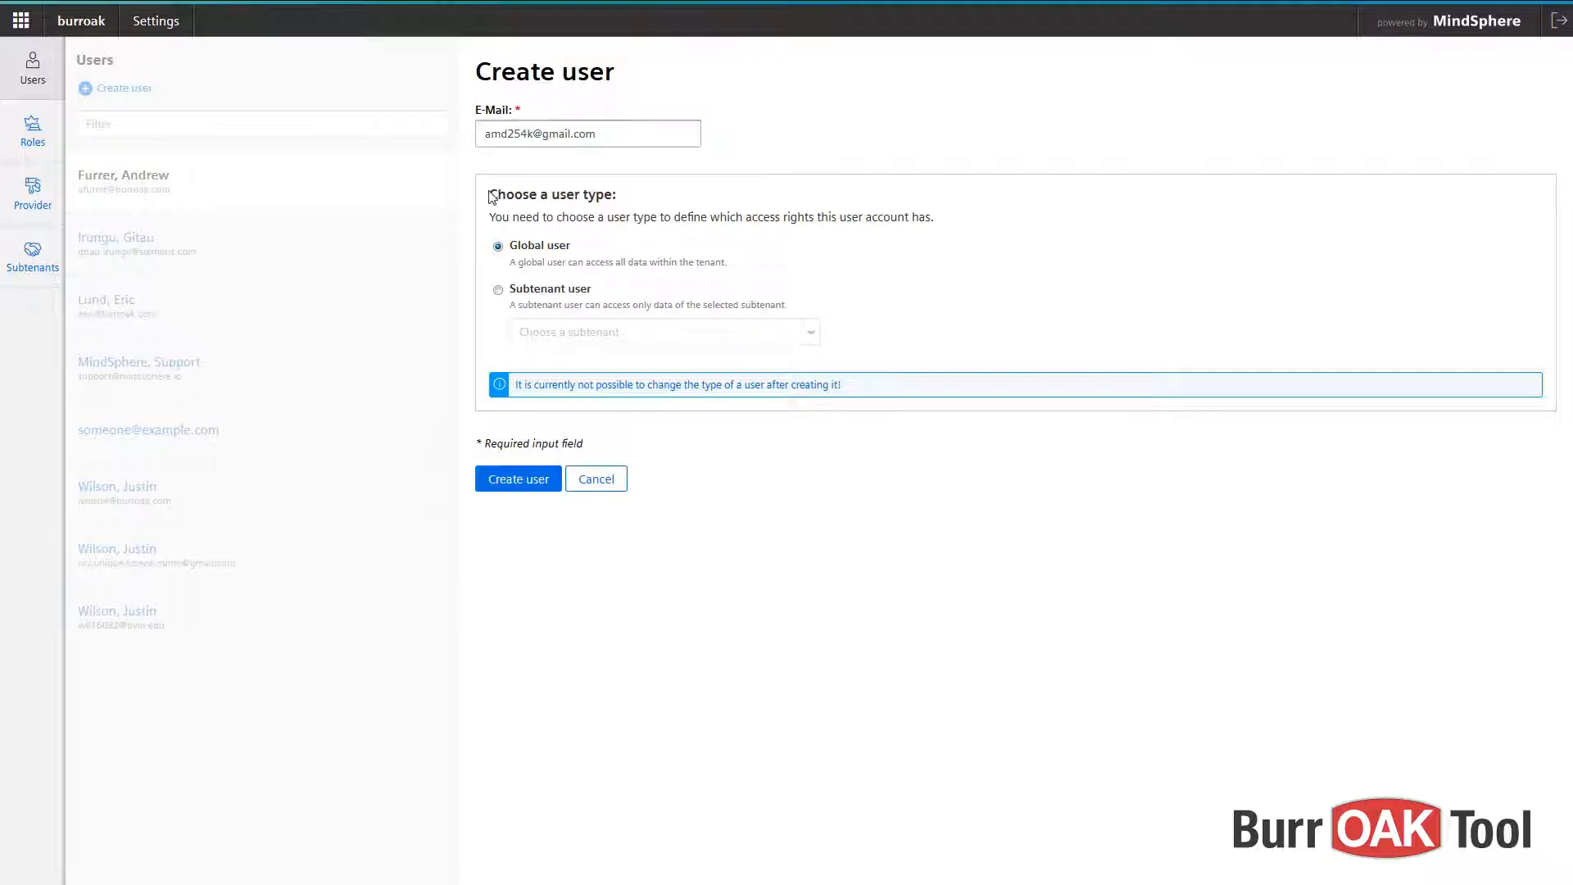
drag(491, 196, 666, 224)
click(574, 212)
click(543, 485)
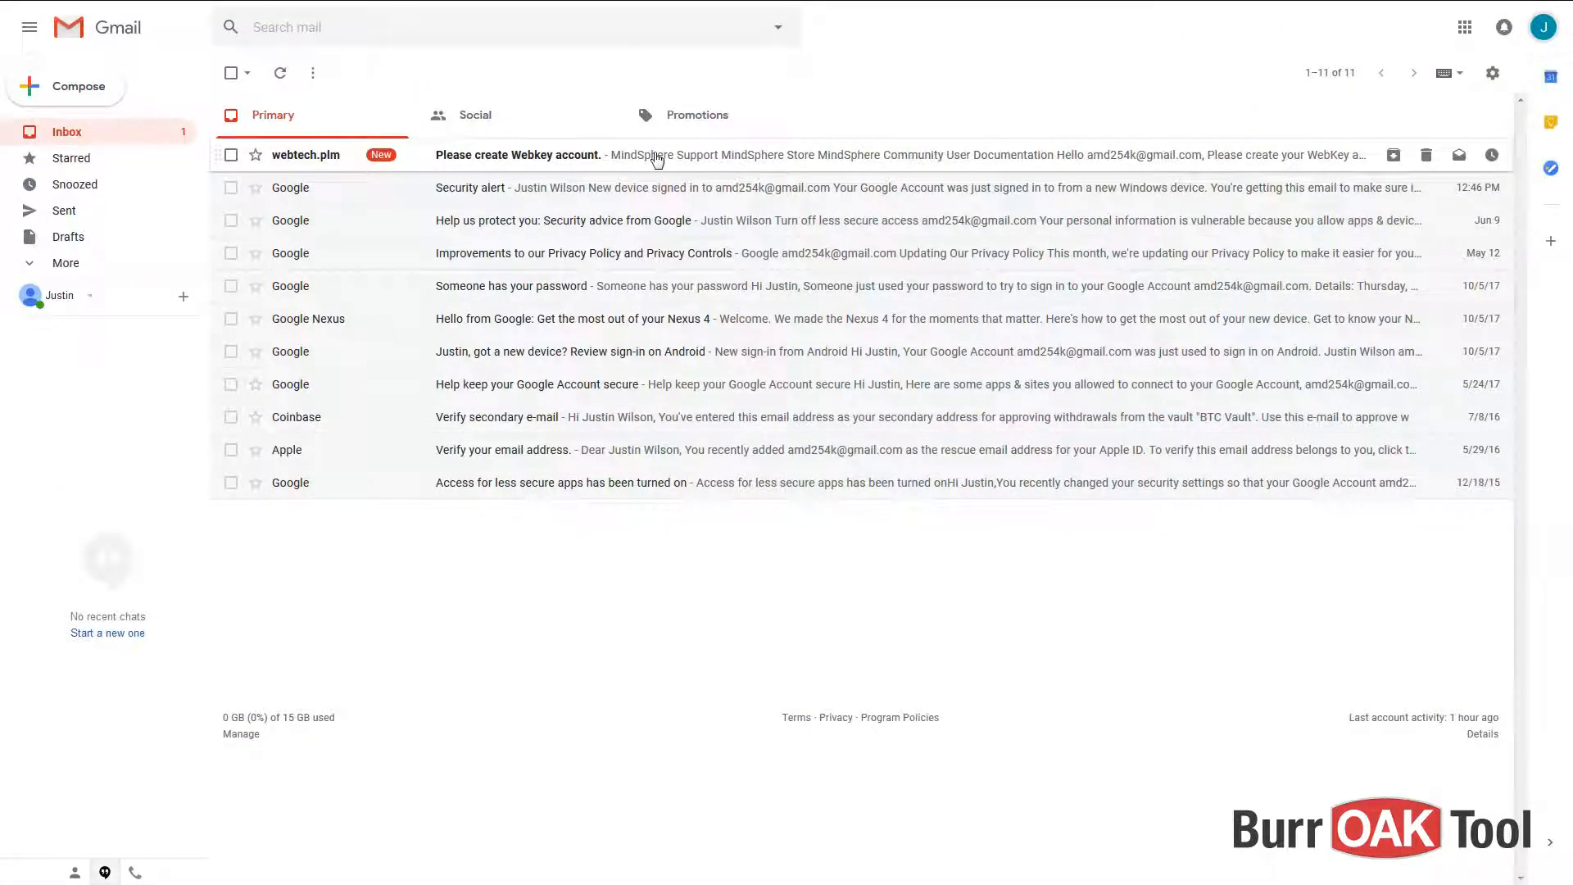
- Open the 'Please create Webkey account.' email and follow its Create Account link
click(657, 159)
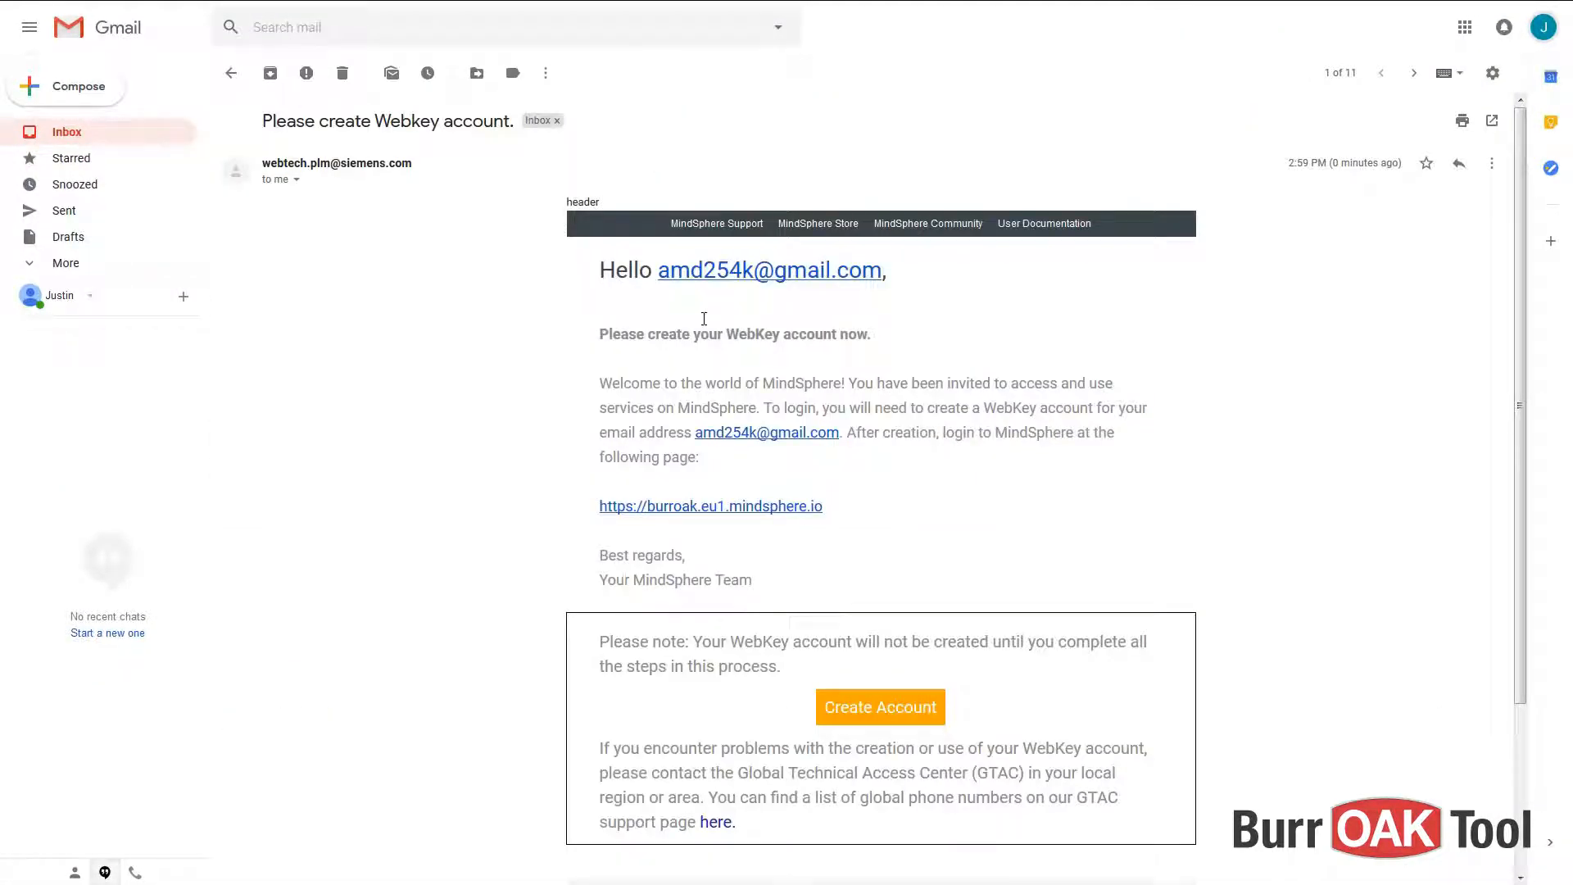
drag(1523, 183, 1522, 341)
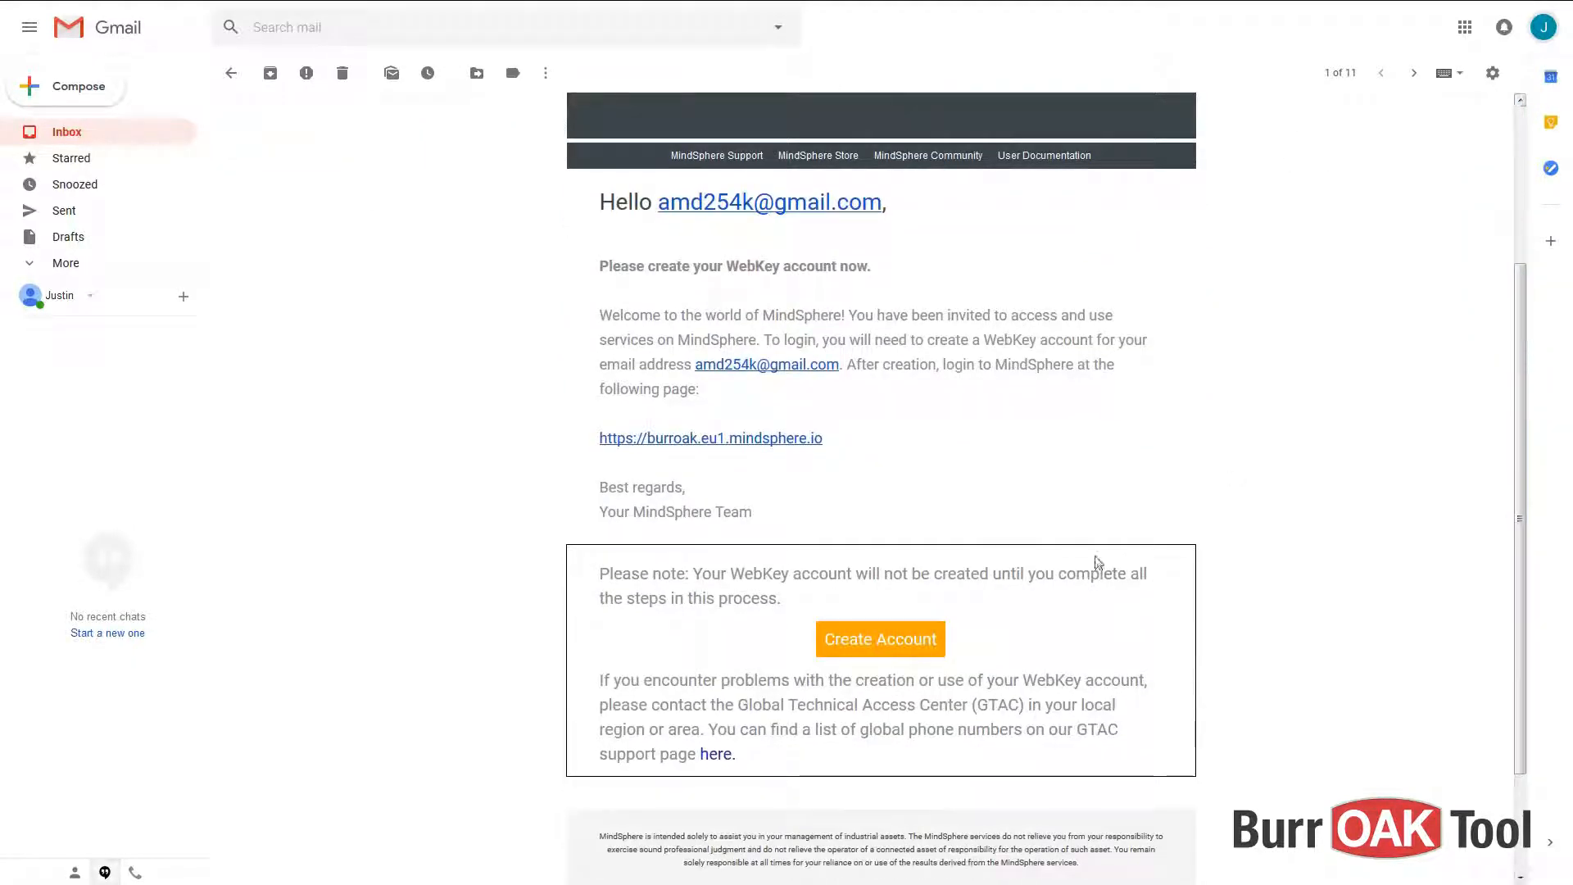
click(860, 643)
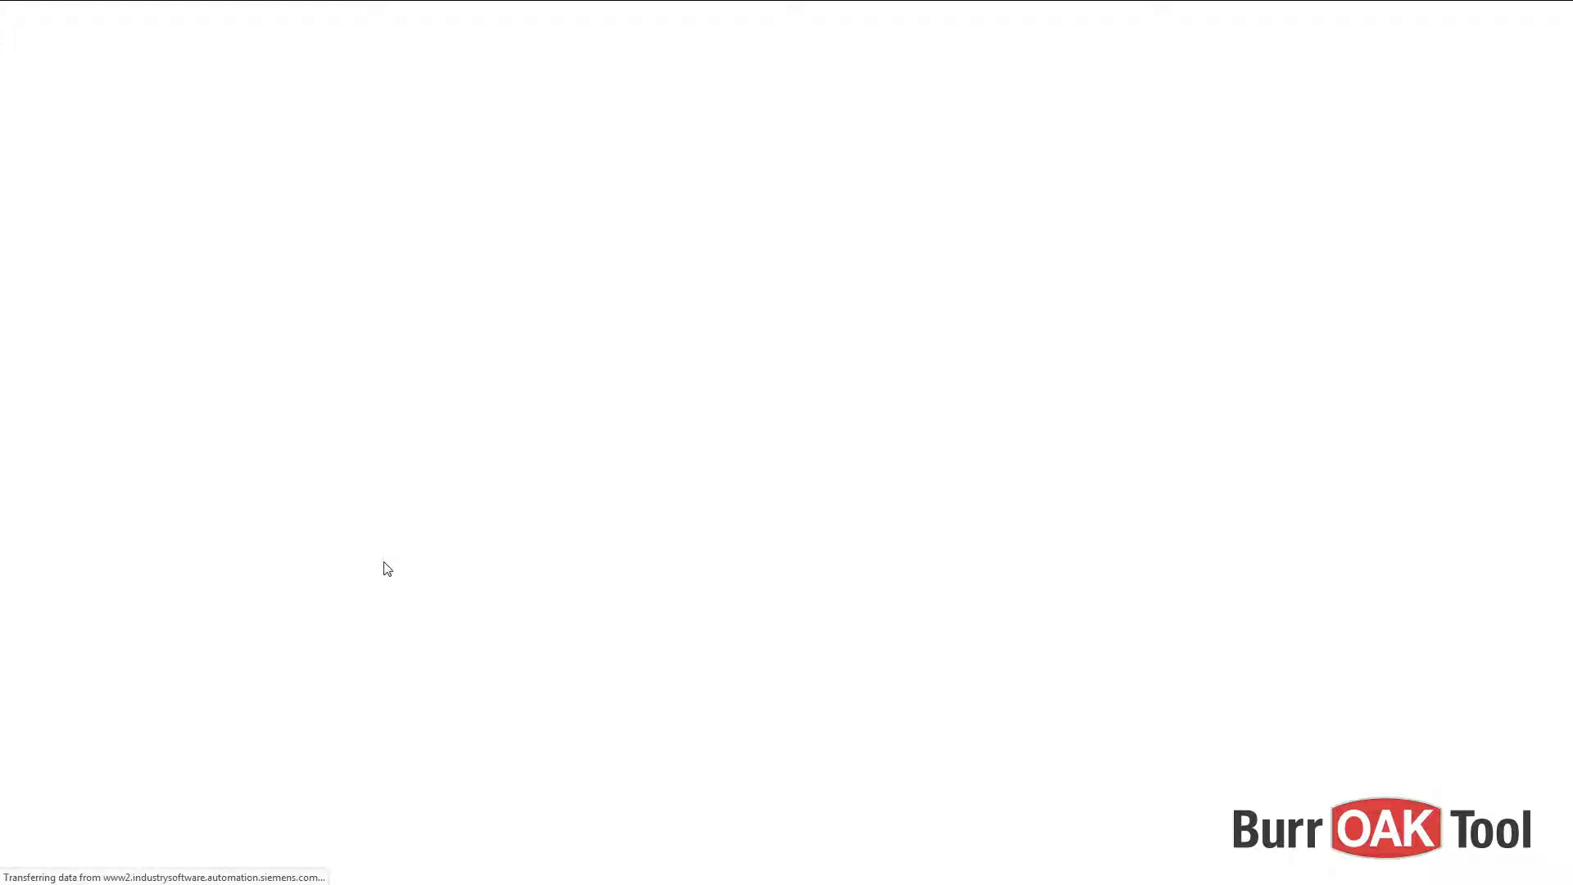
- Enter the new user's first and last name in the WebKey account form
click(690, 170)
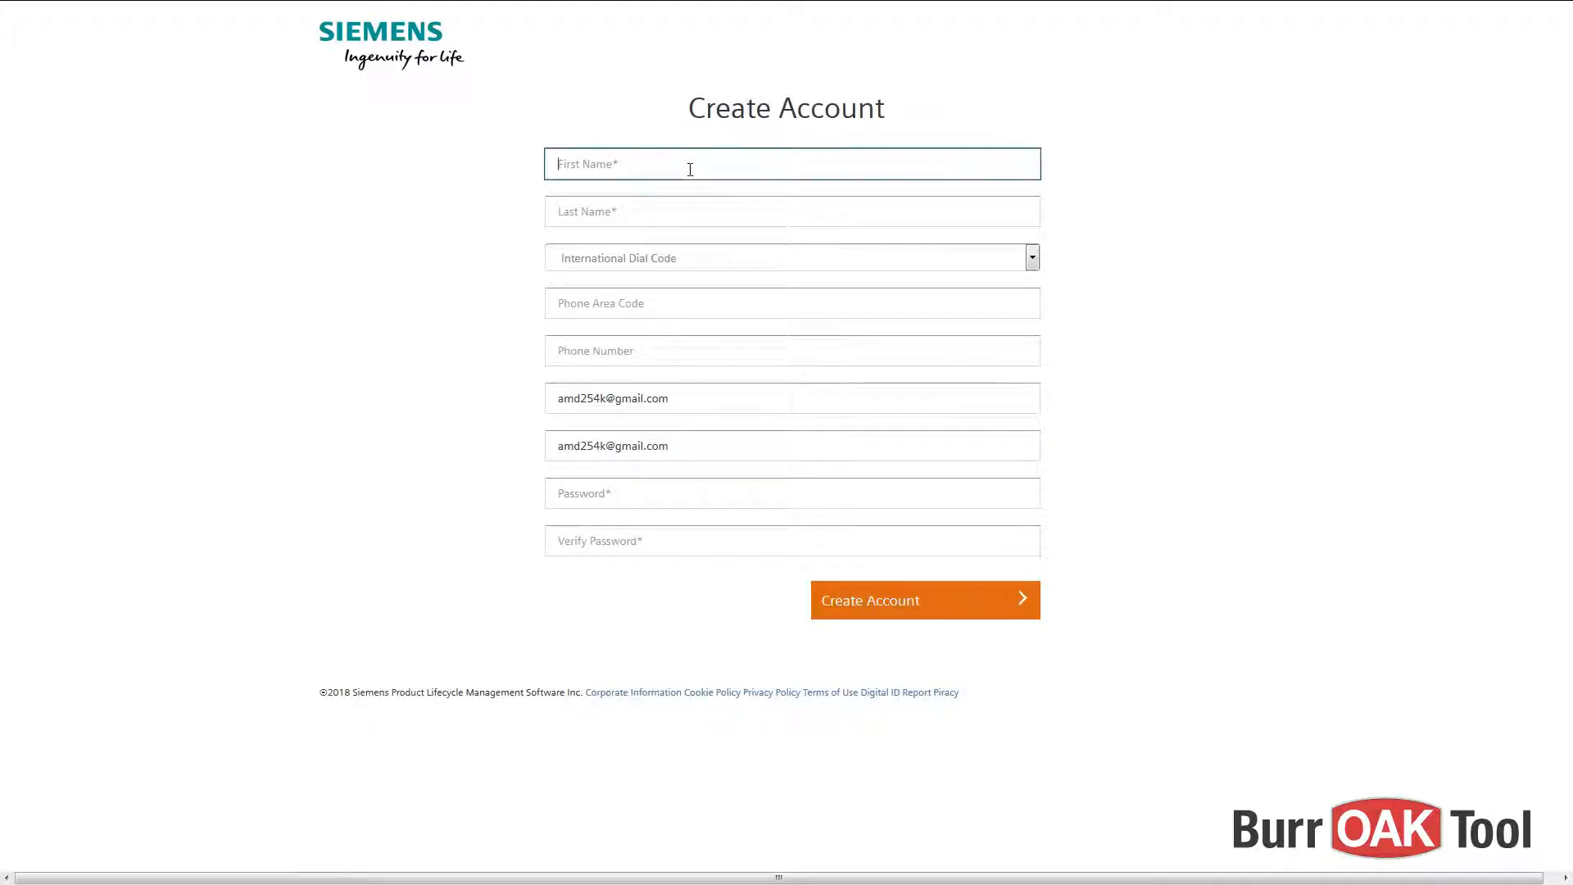
text(Josn)
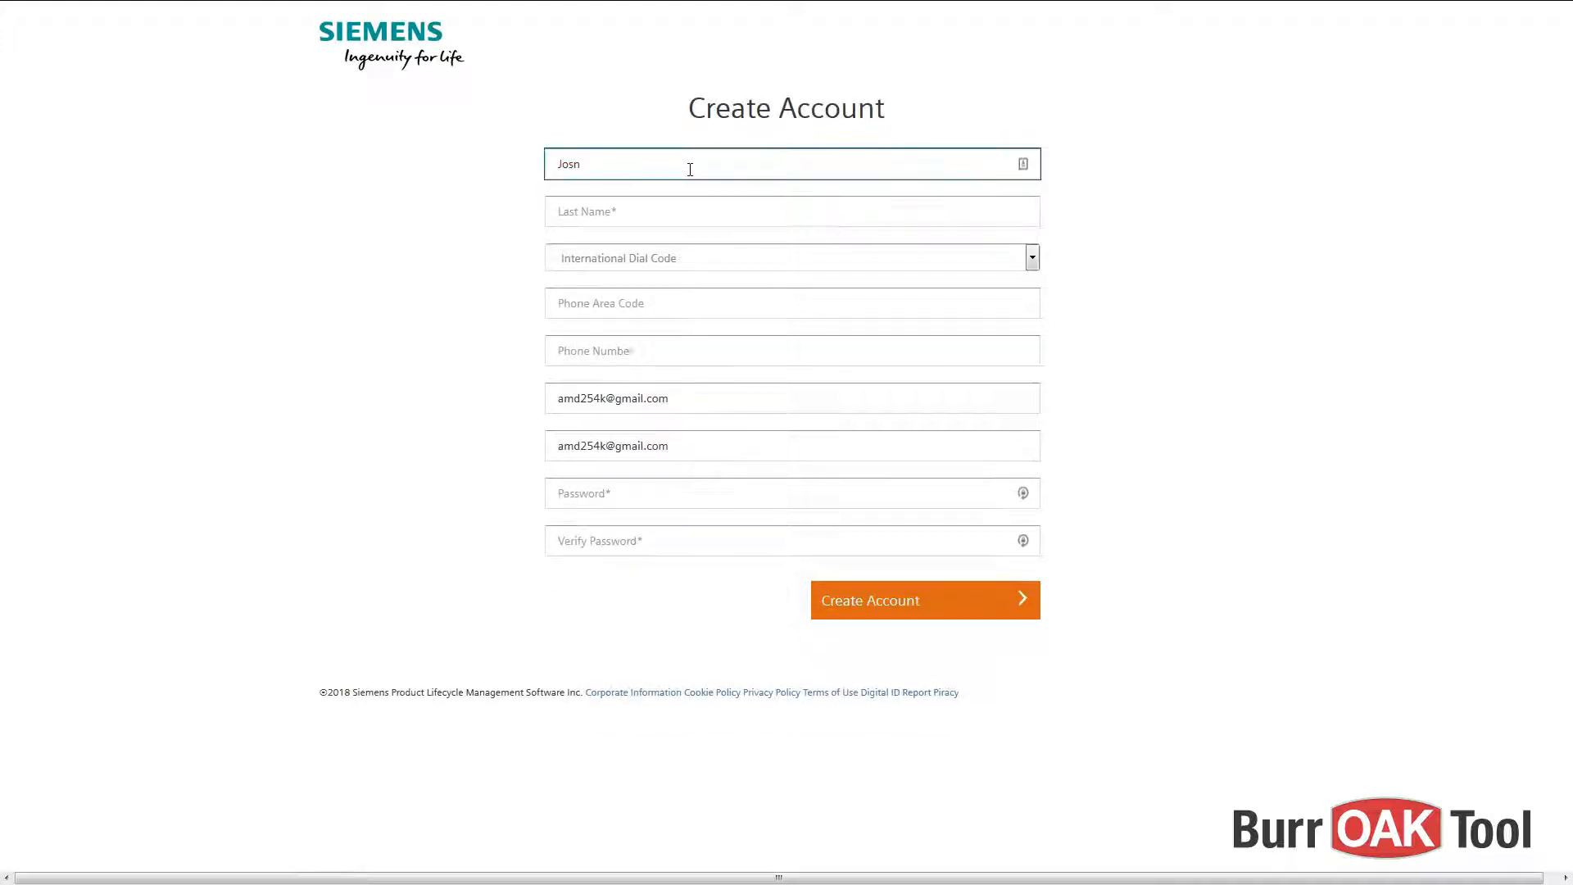
text(hn)
key(Tab)
text(Smi)
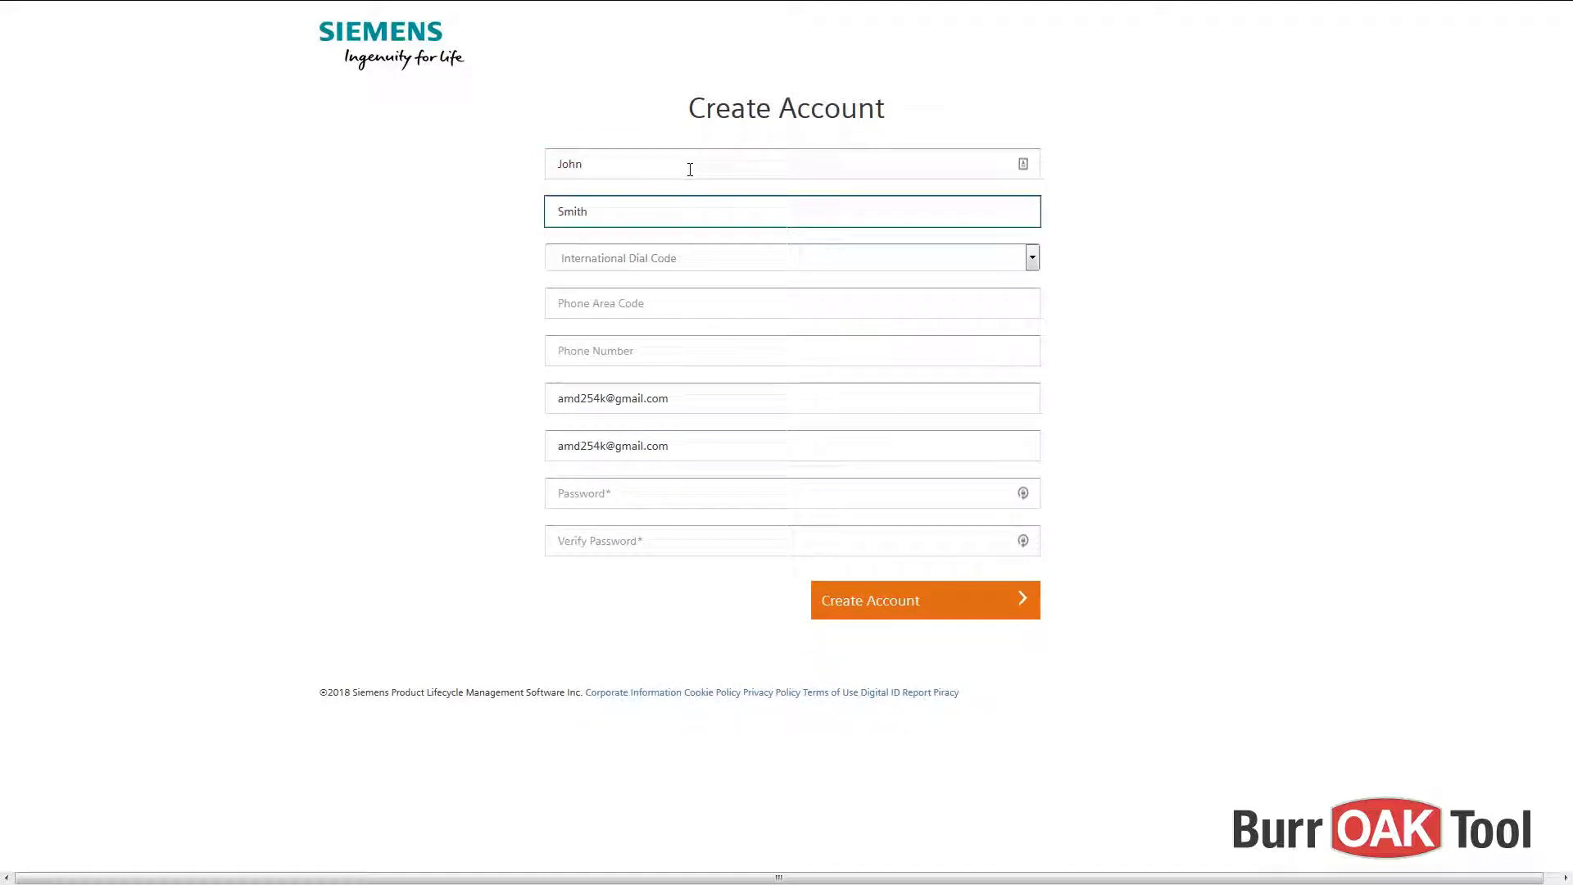
- Set and confirm the account password, submit the form, and return to Gmail
click(738, 498)
text(••••••••••••••)
key(Tab)
text(••••••••••••••)
key(Return)
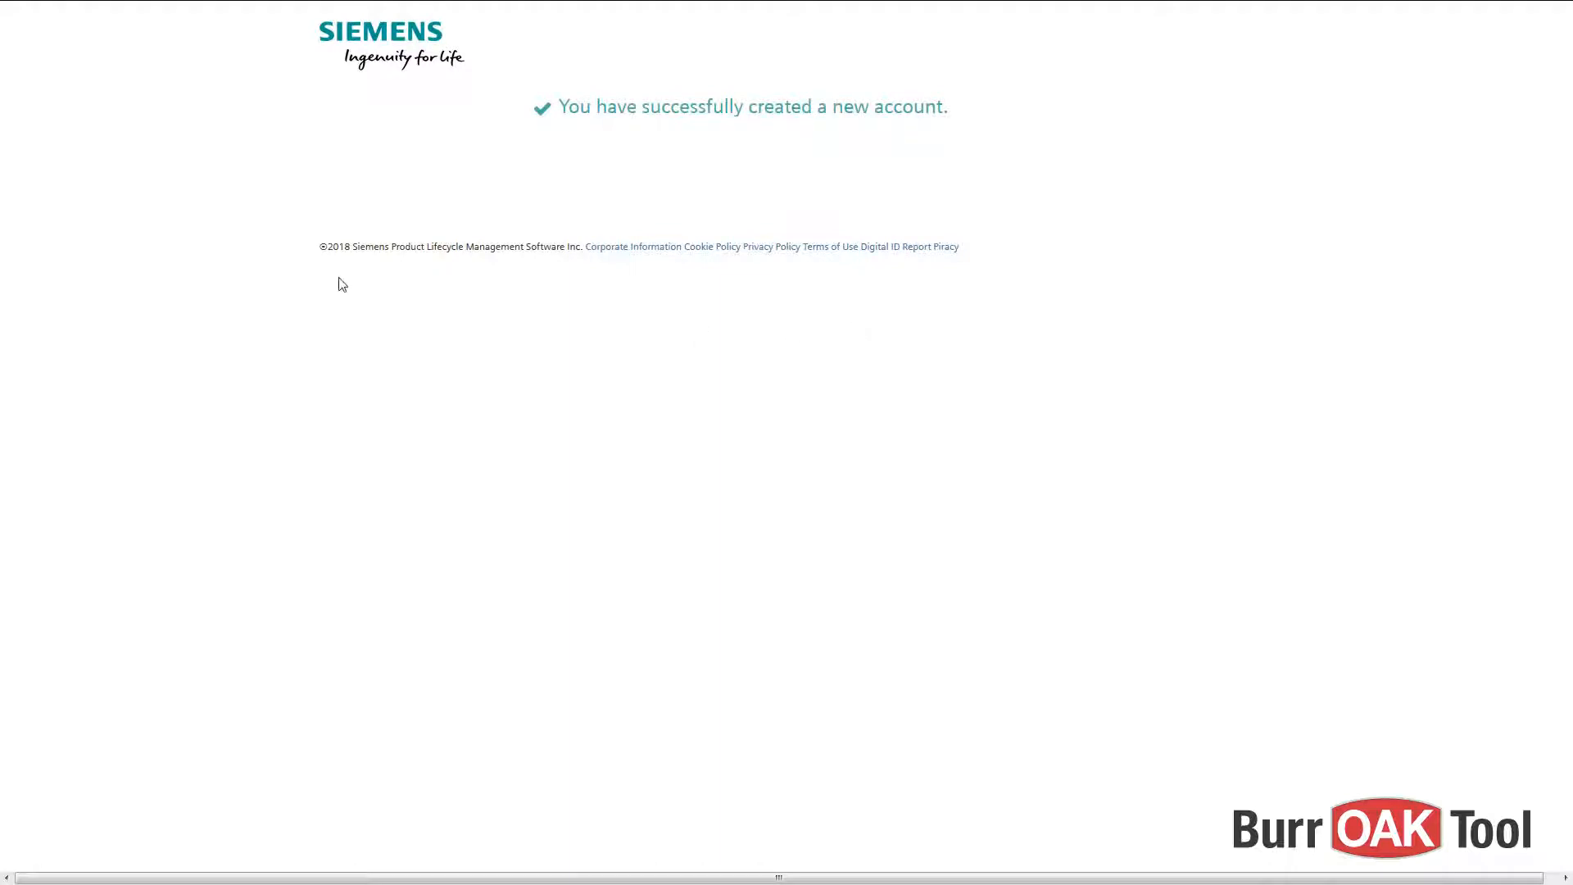
click(82, 12)
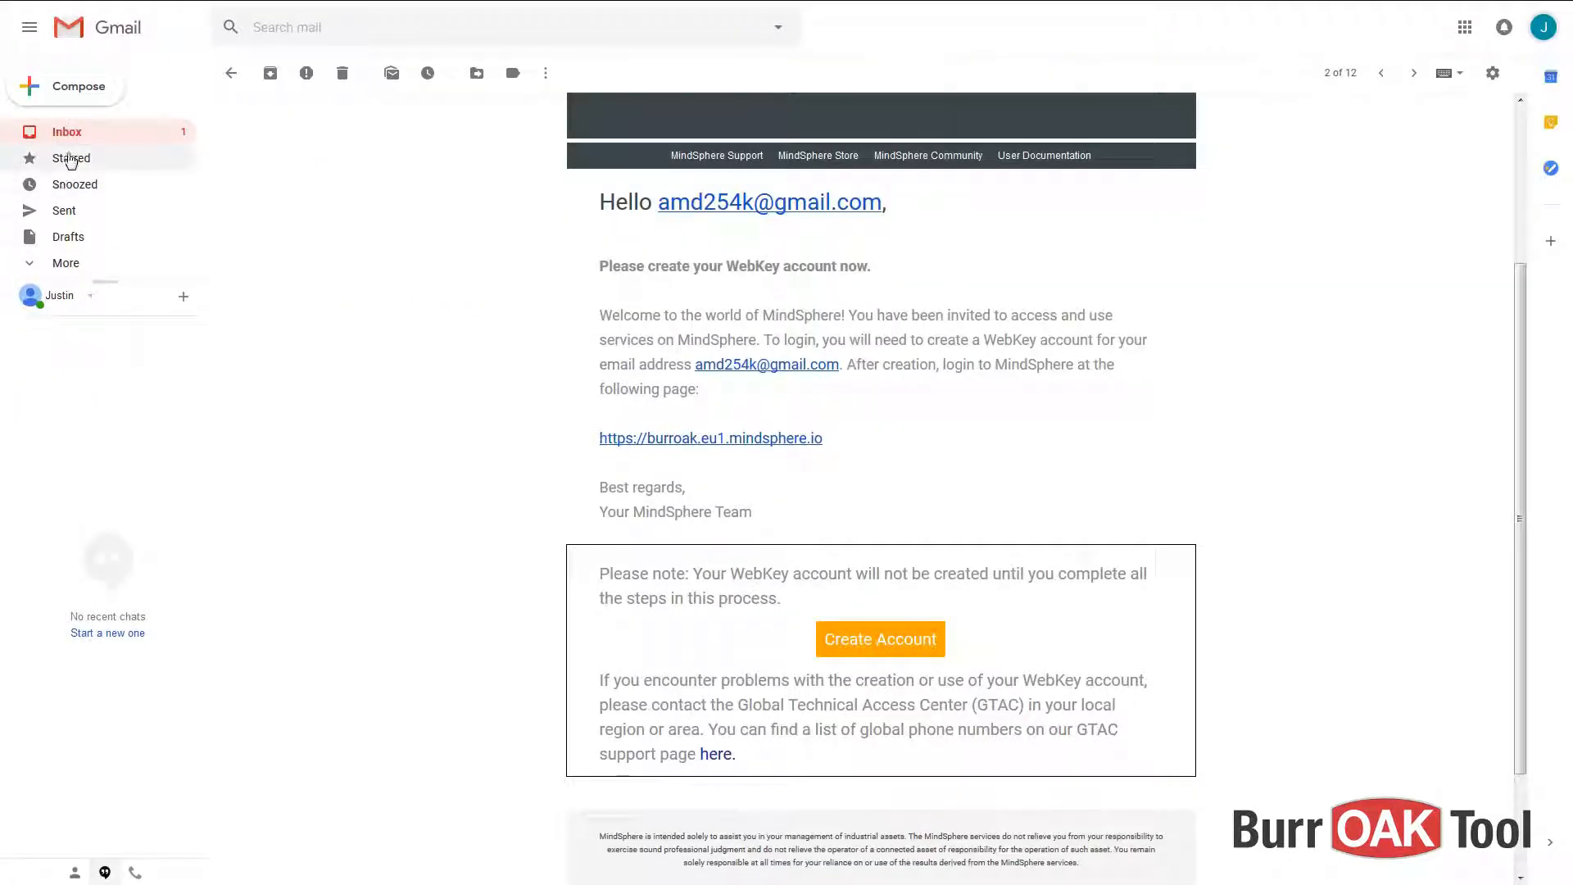
- Activate the account from the 'Please activate your WebKey.' email, then return to the Gmail inbox
click(70, 133)
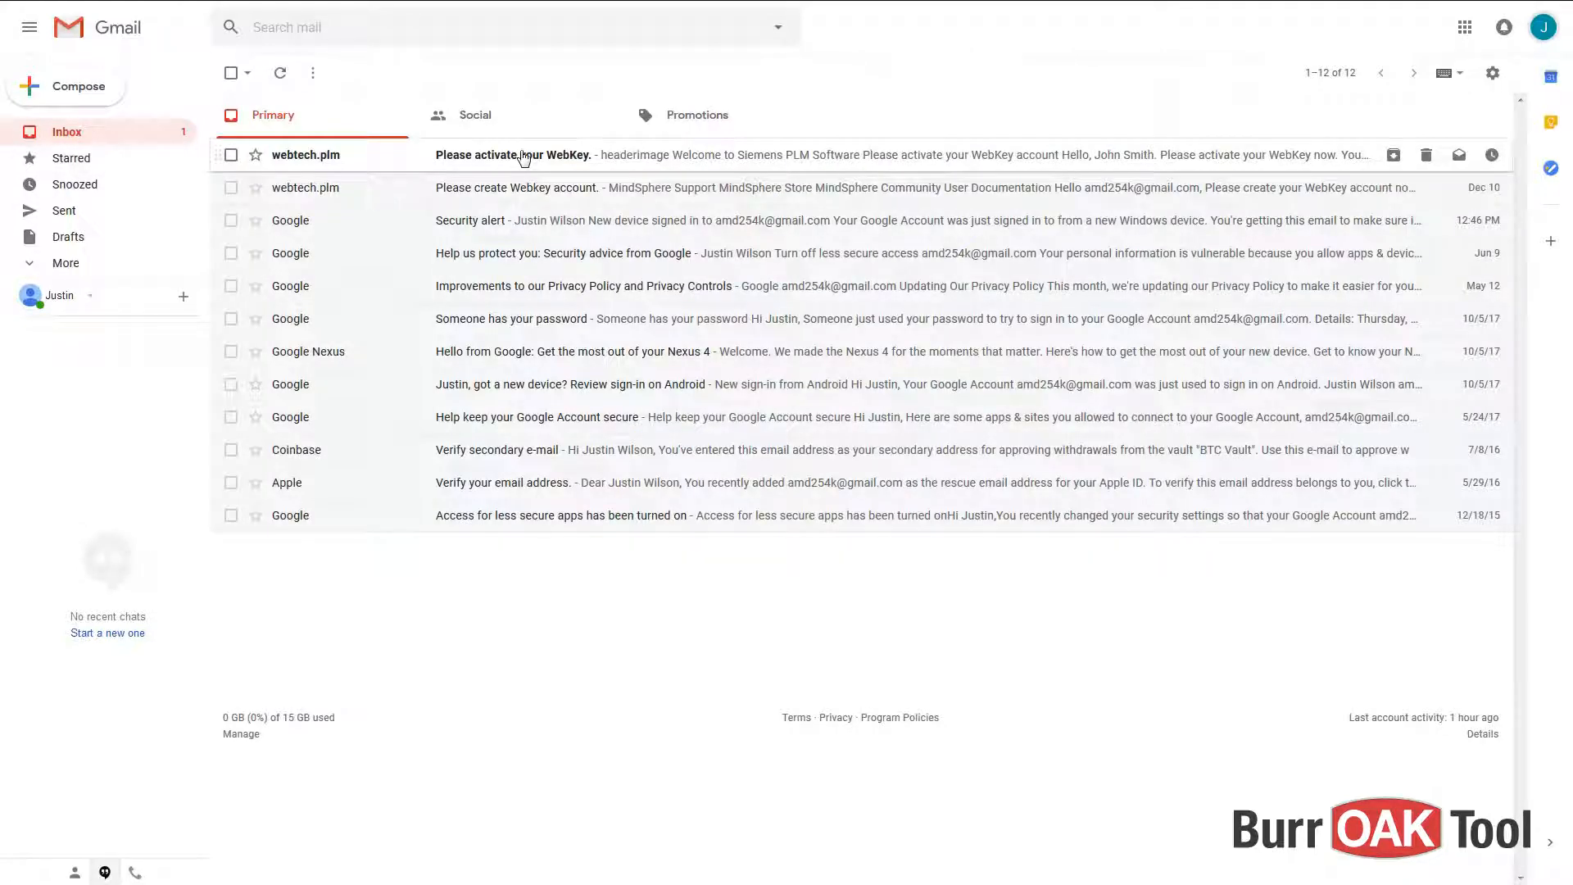
click(516, 154)
click(730, 735)
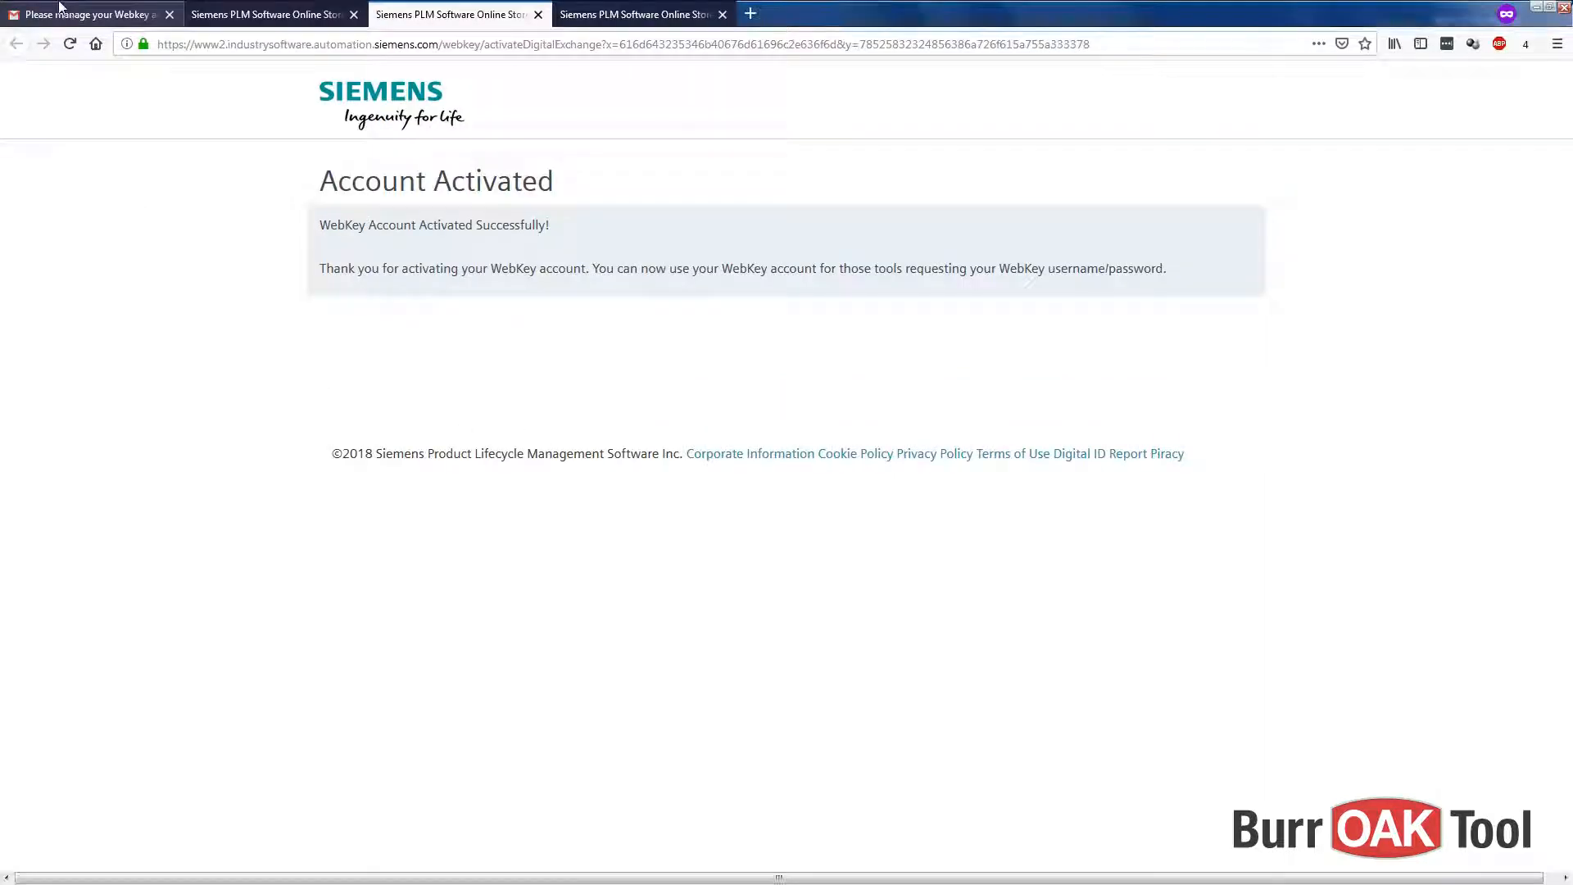
click(90, 17)
click(74, 131)
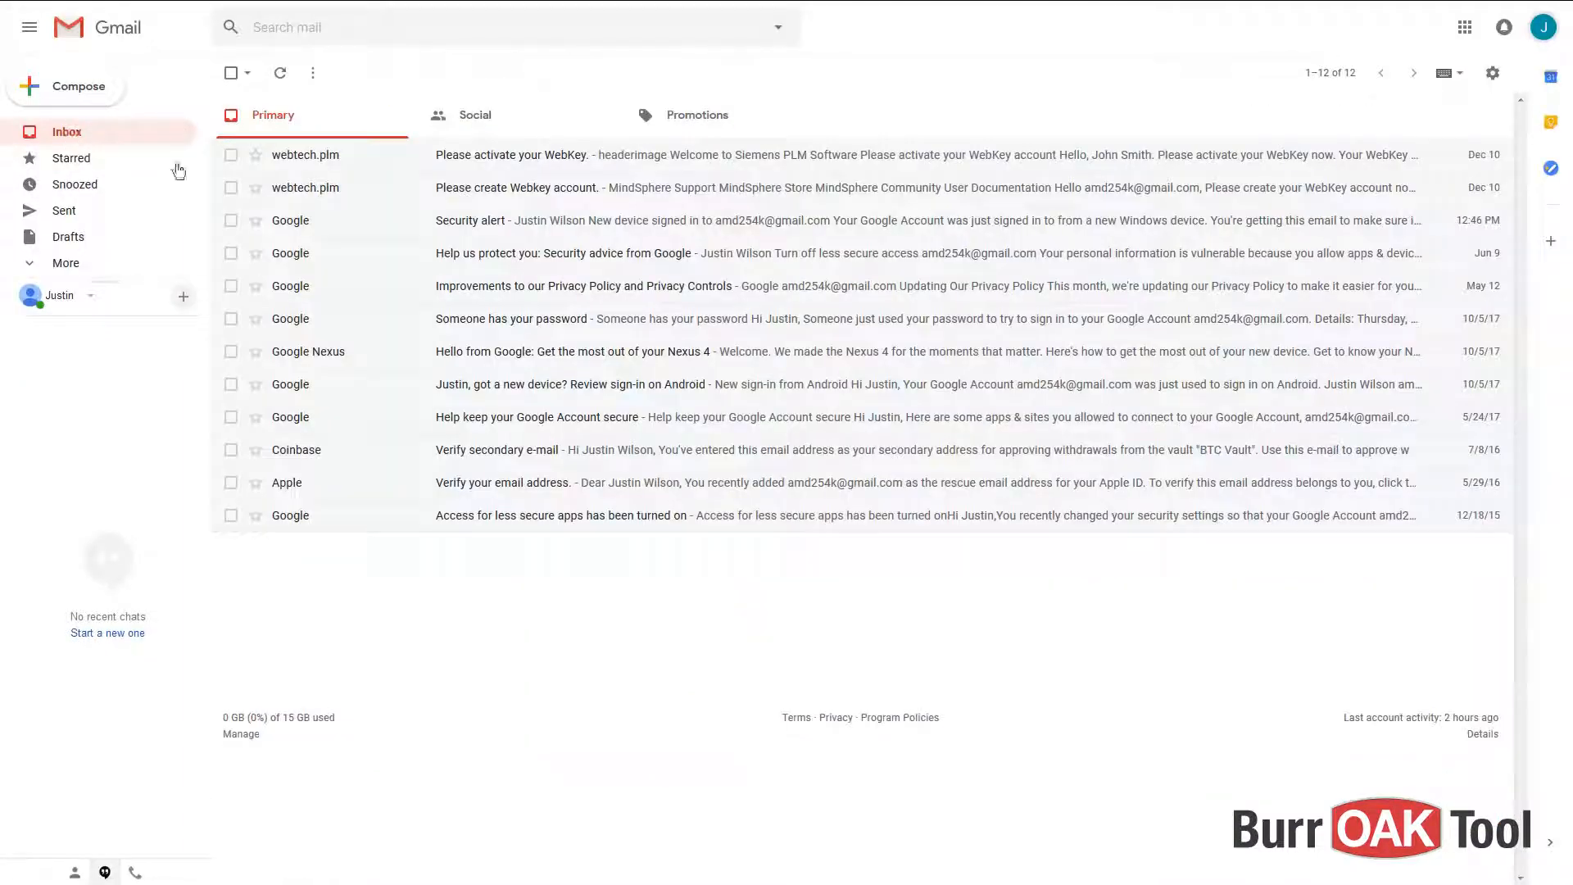
- Follow the invitation's burroak.eu1.mindsphere.io link and sign in with the new account's e-mail and password
click(481, 198)
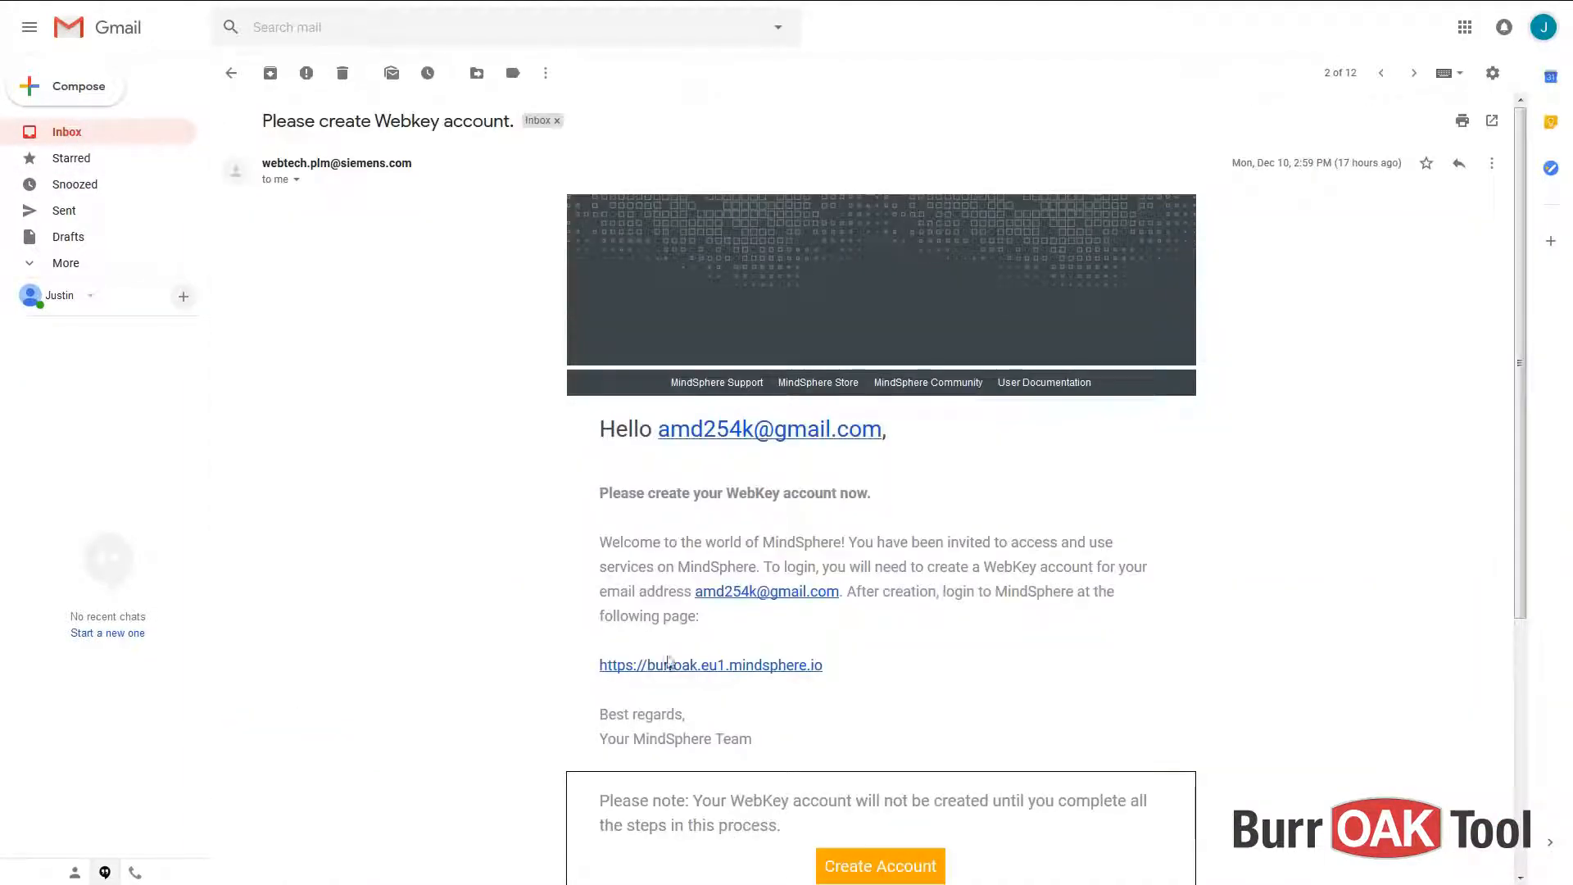
click(740, 669)
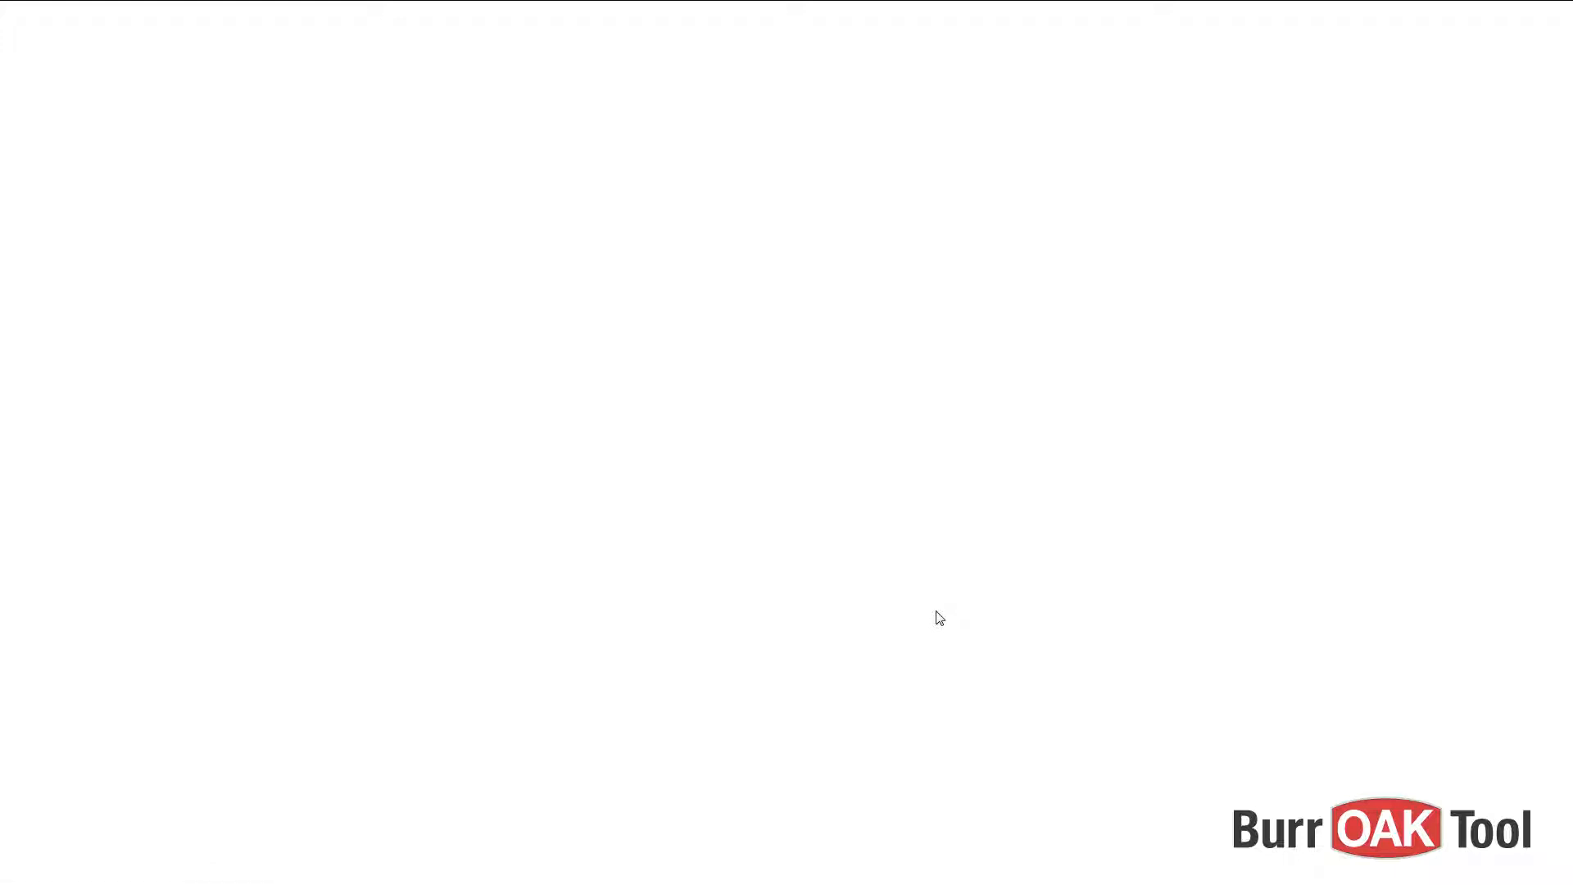
click(681, 168)
key(ctrl+v)
click(656, 211)
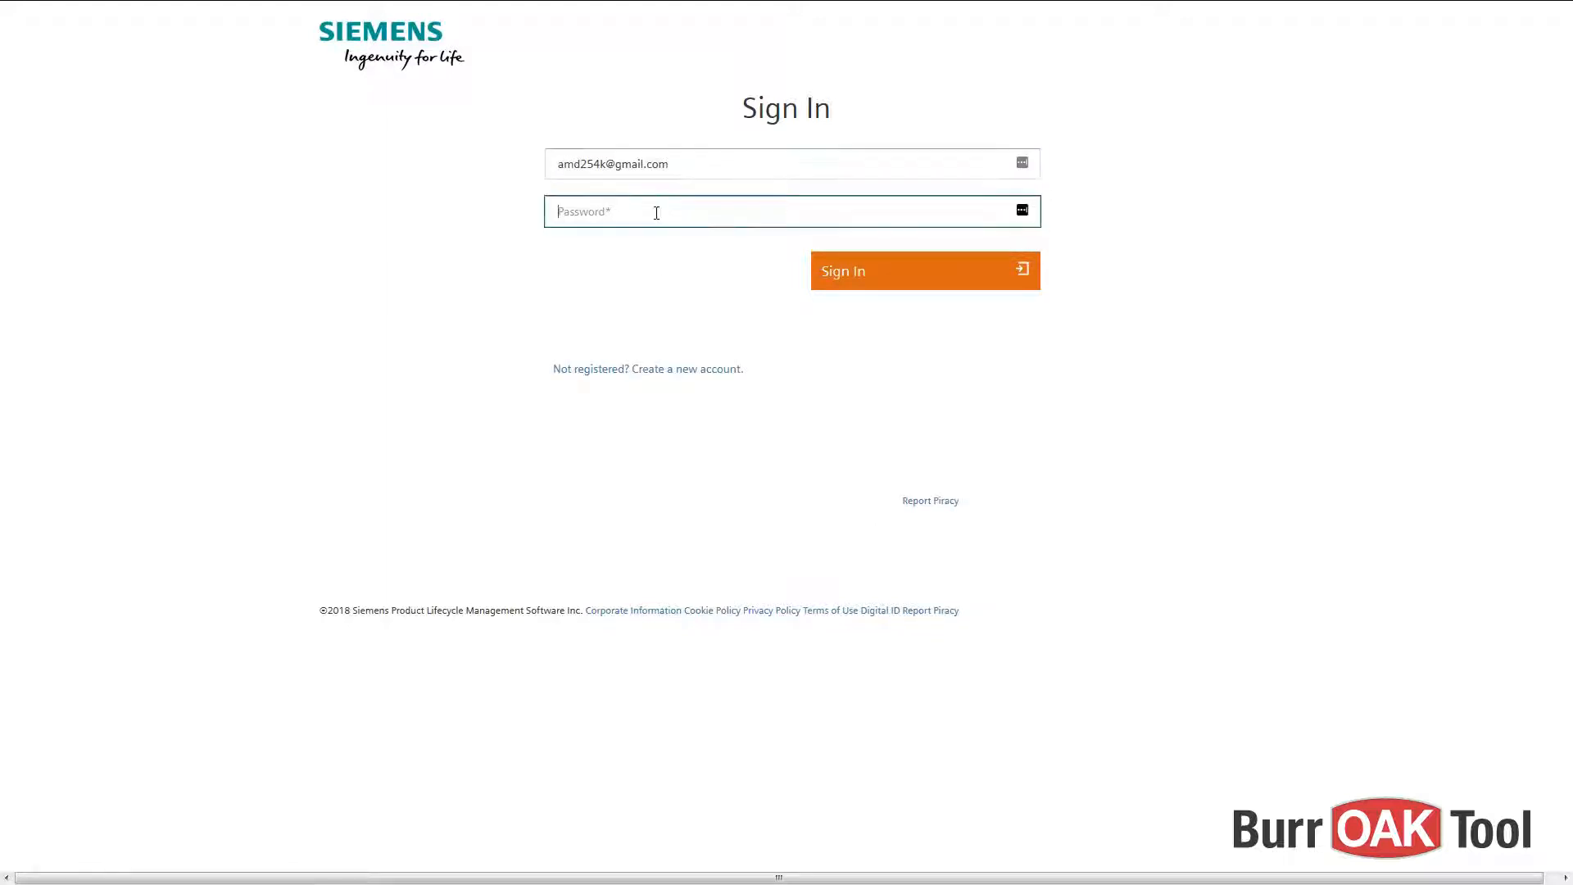
text(•••••••••••••••)
key(Return)
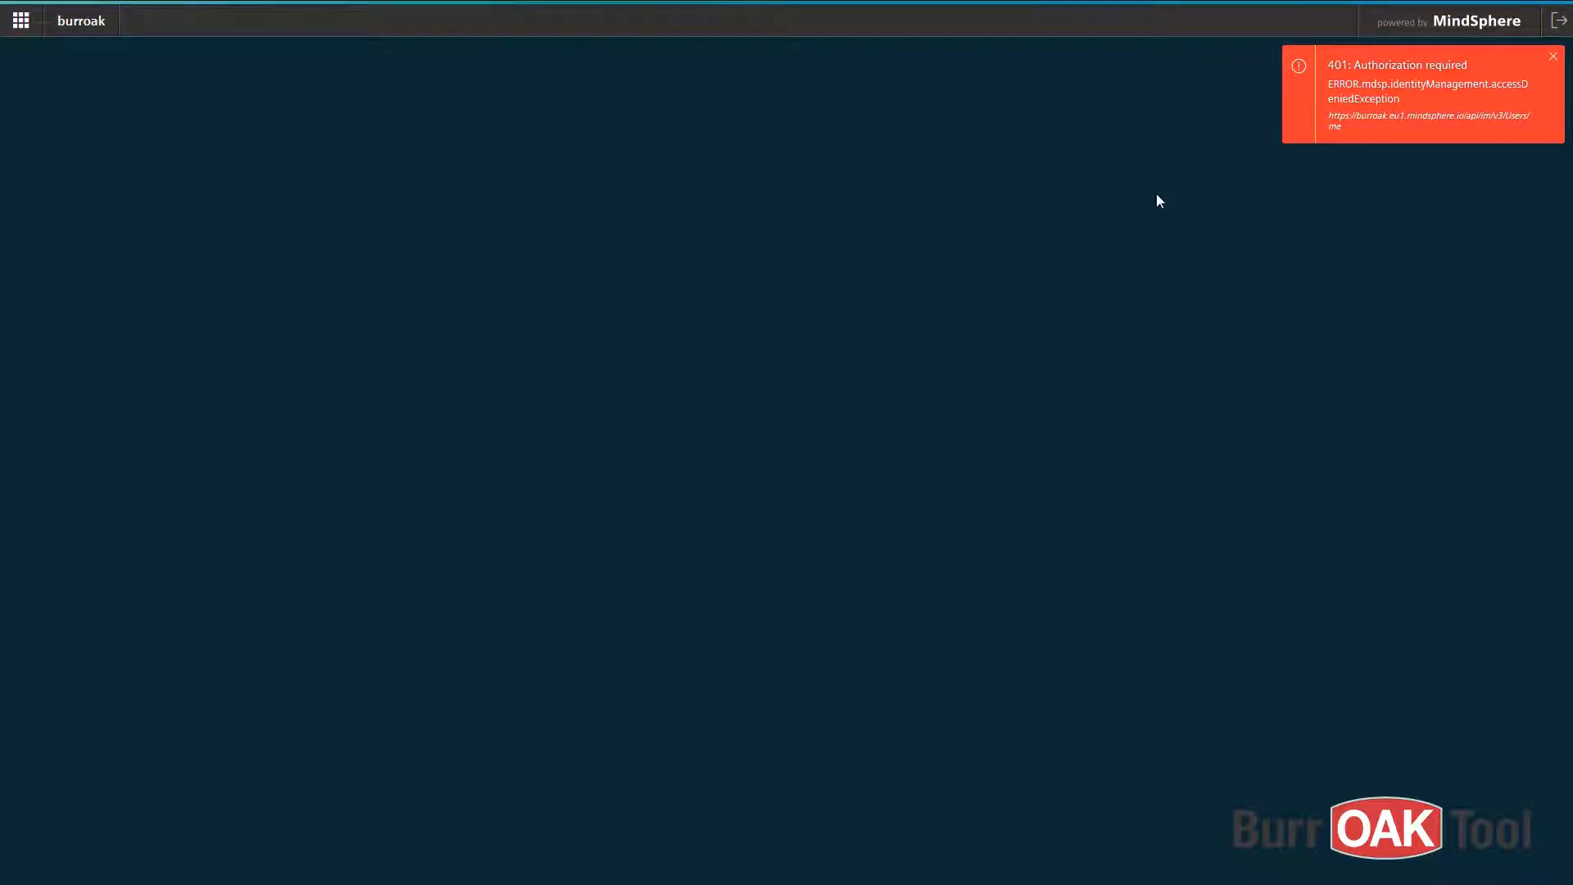
- Switch windows with Alt+Tab back to the MindSphere Settings Users page
key(alt+Tab)
key(alt+Tab)
key(alt+Tab)
key(alt+Tab)
key(alt+Tab)
key(alt+Tab)
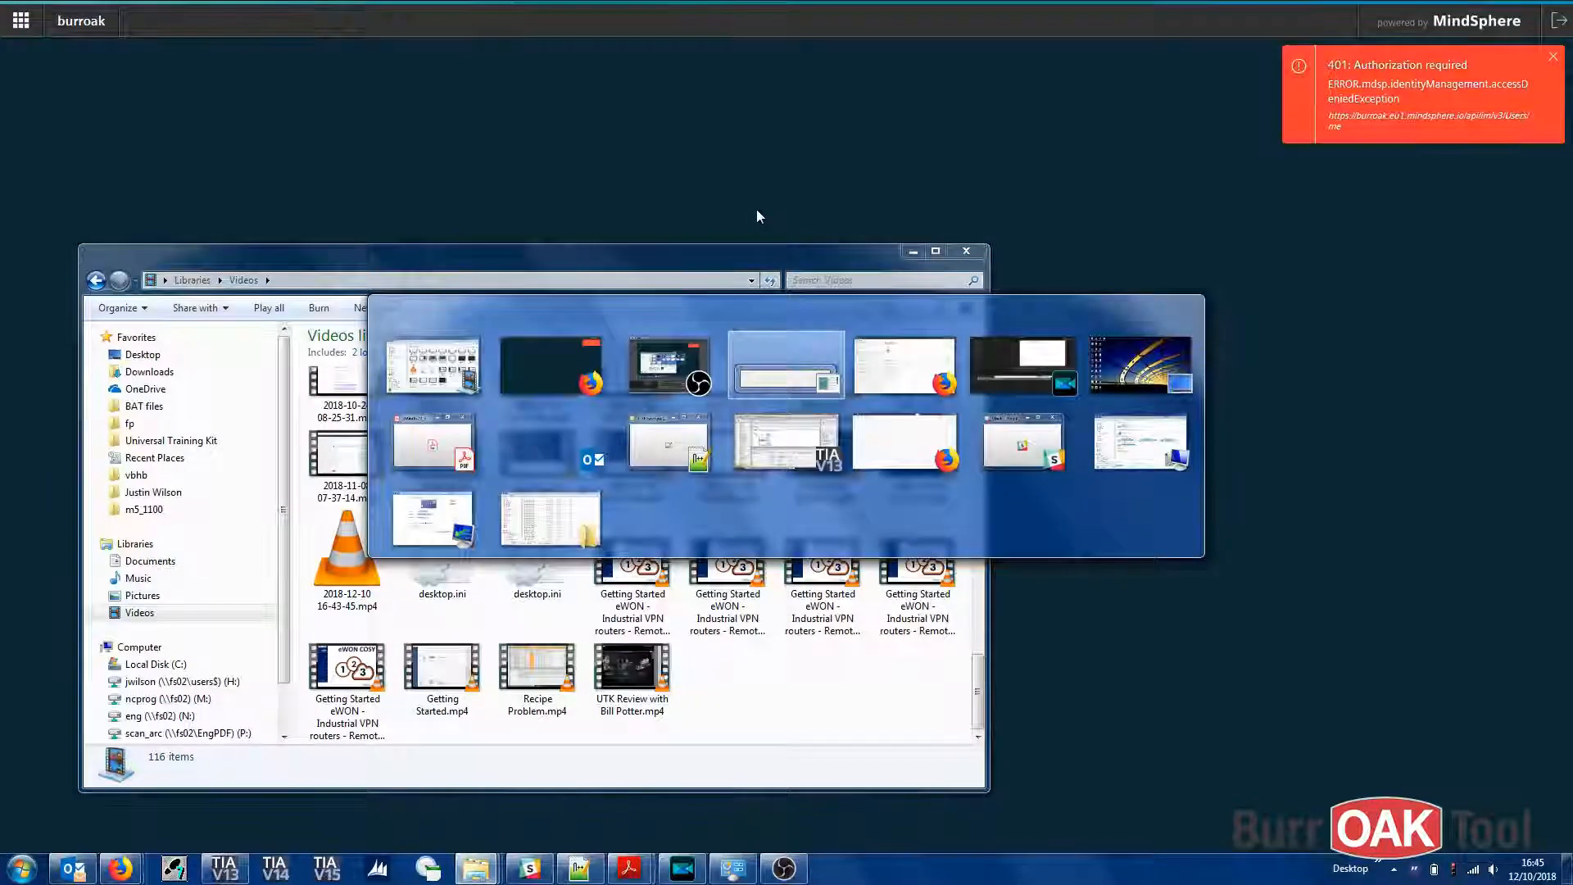
key(alt+Tab)
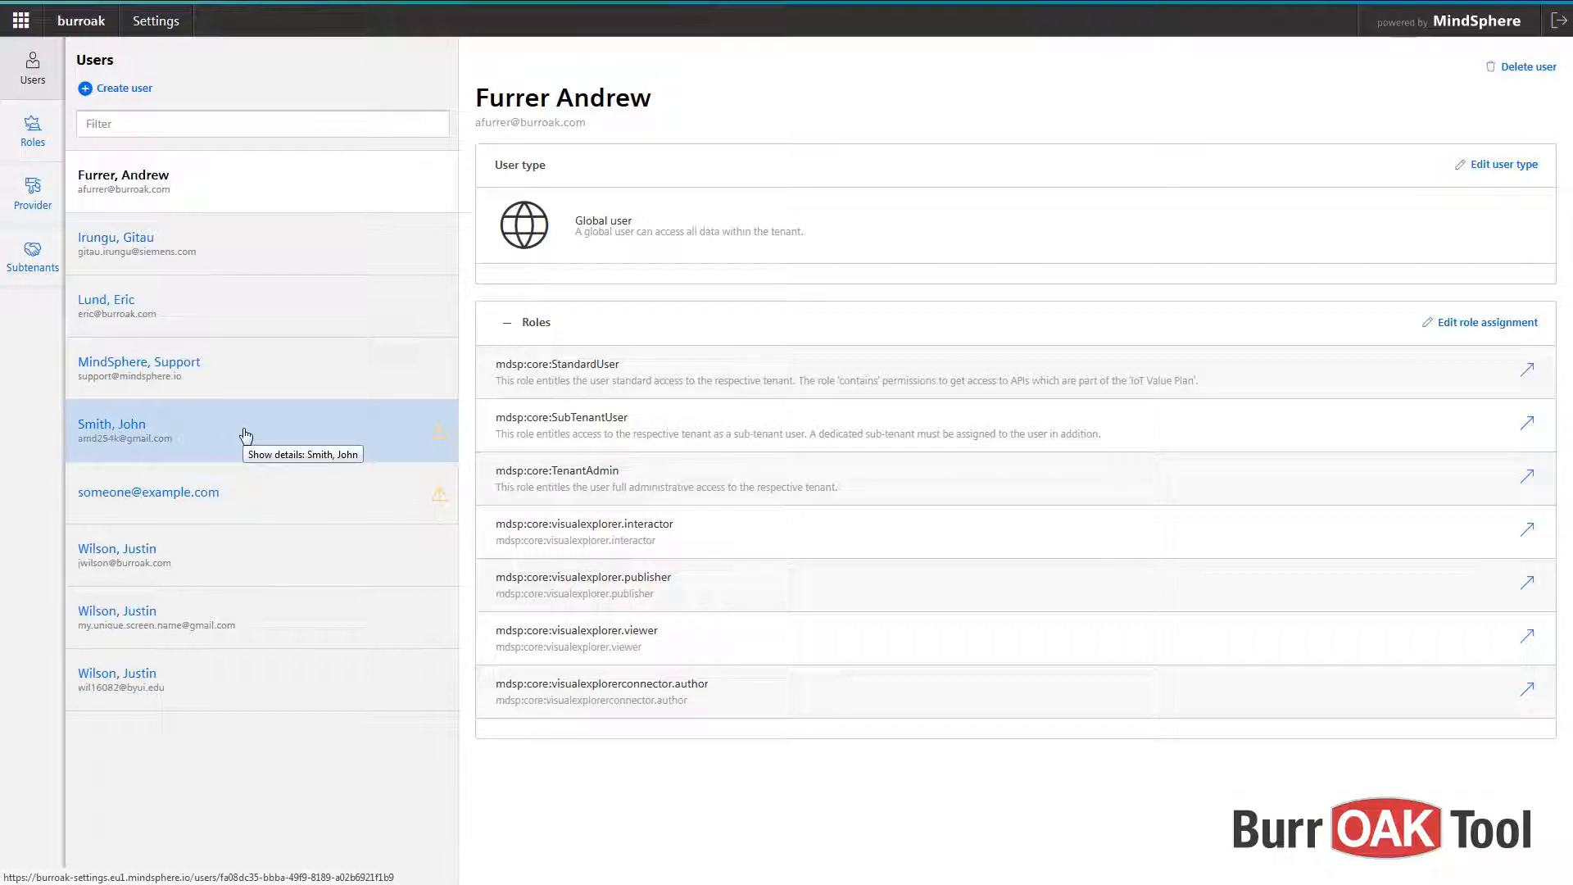
- Assign mdsp:core:StandardUser to the new user in Edit role assignment and close it
click(300, 435)
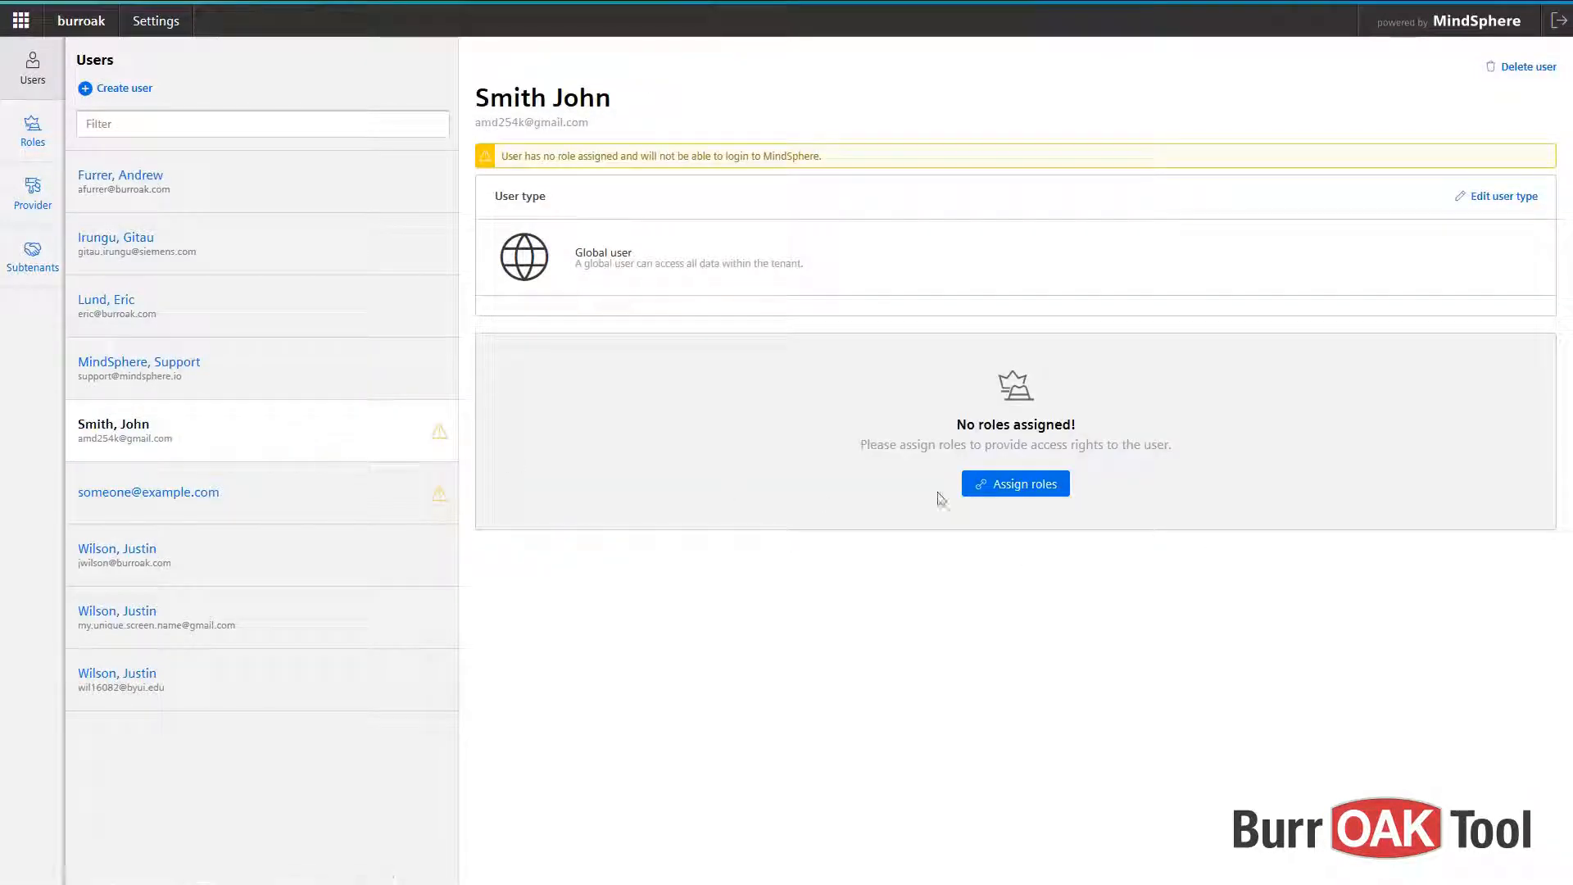
click(1061, 493)
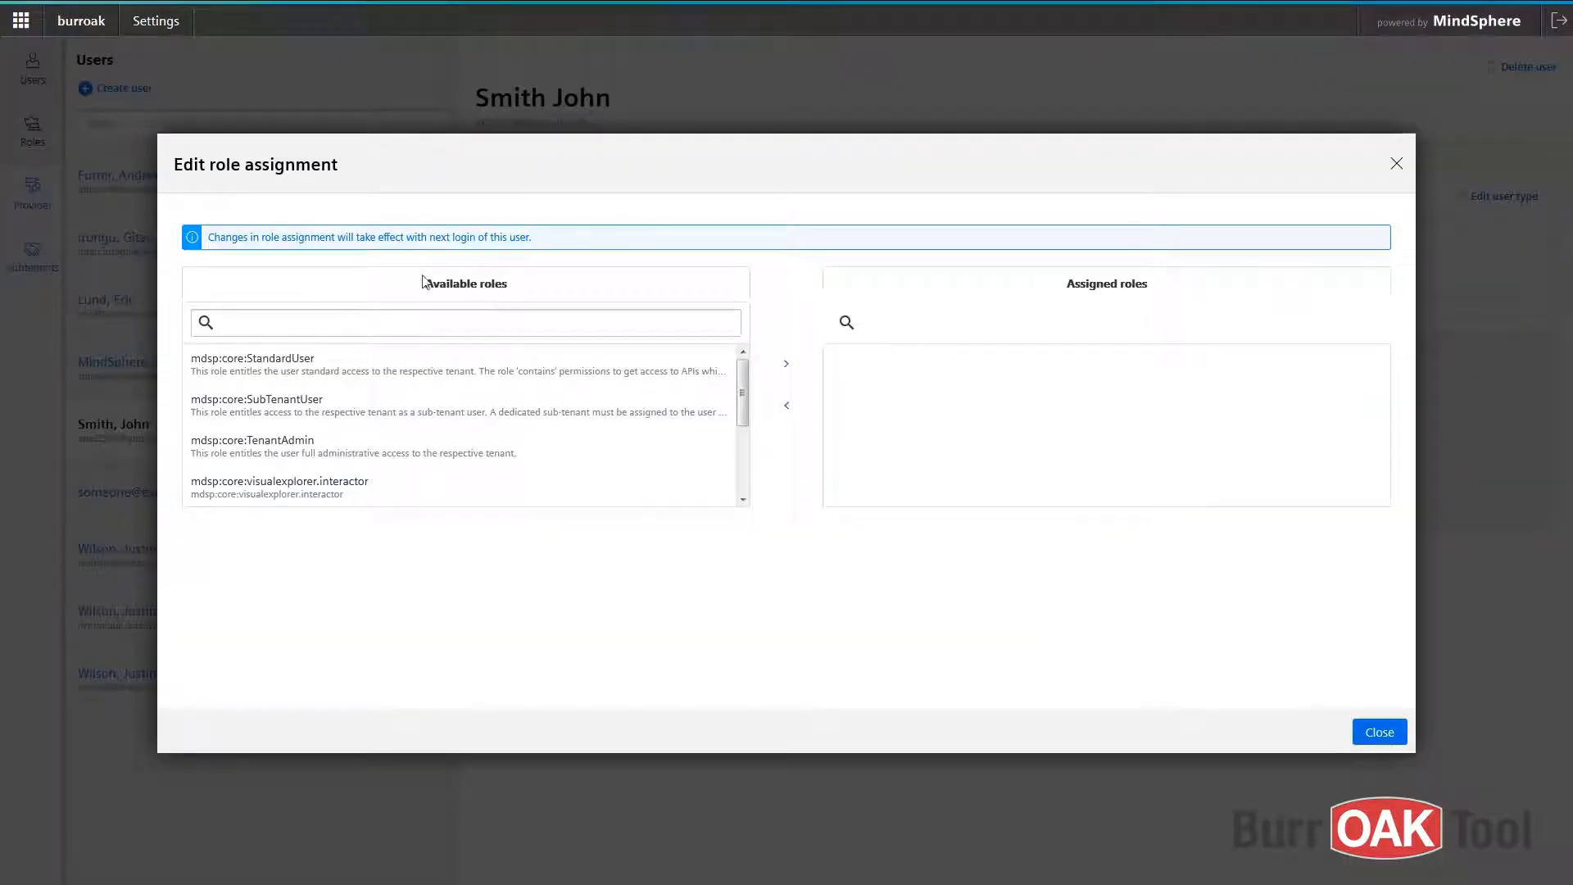
mouse_move(739, 388)
mouse_down()
mouse_move(753, 486)
mouse_move(741, 377)
mouse_up()
click(398, 367)
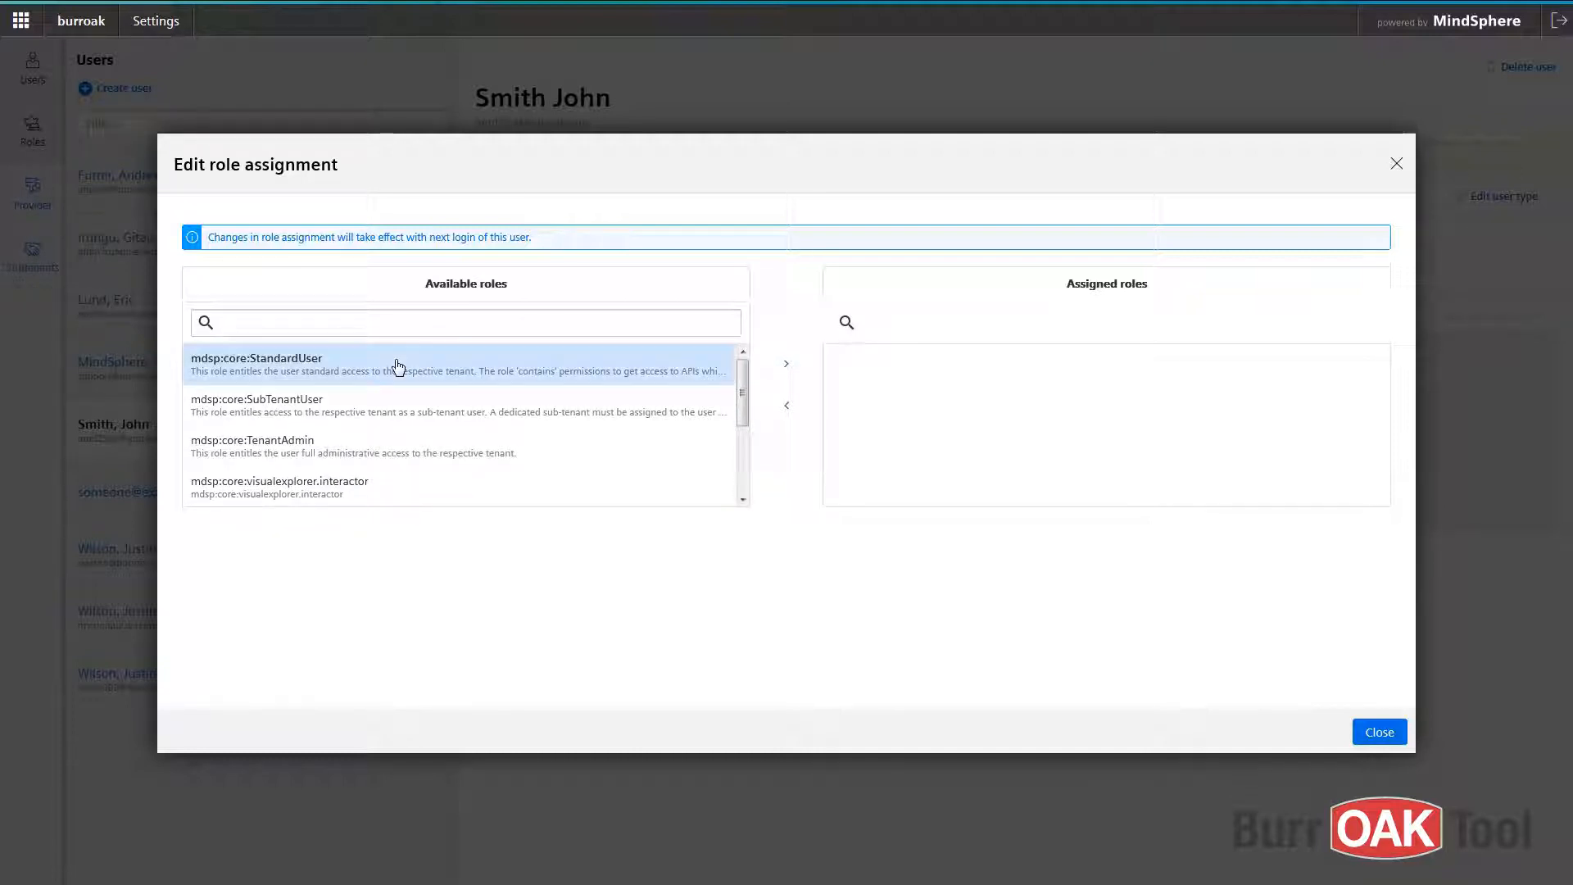
click(786, 373)
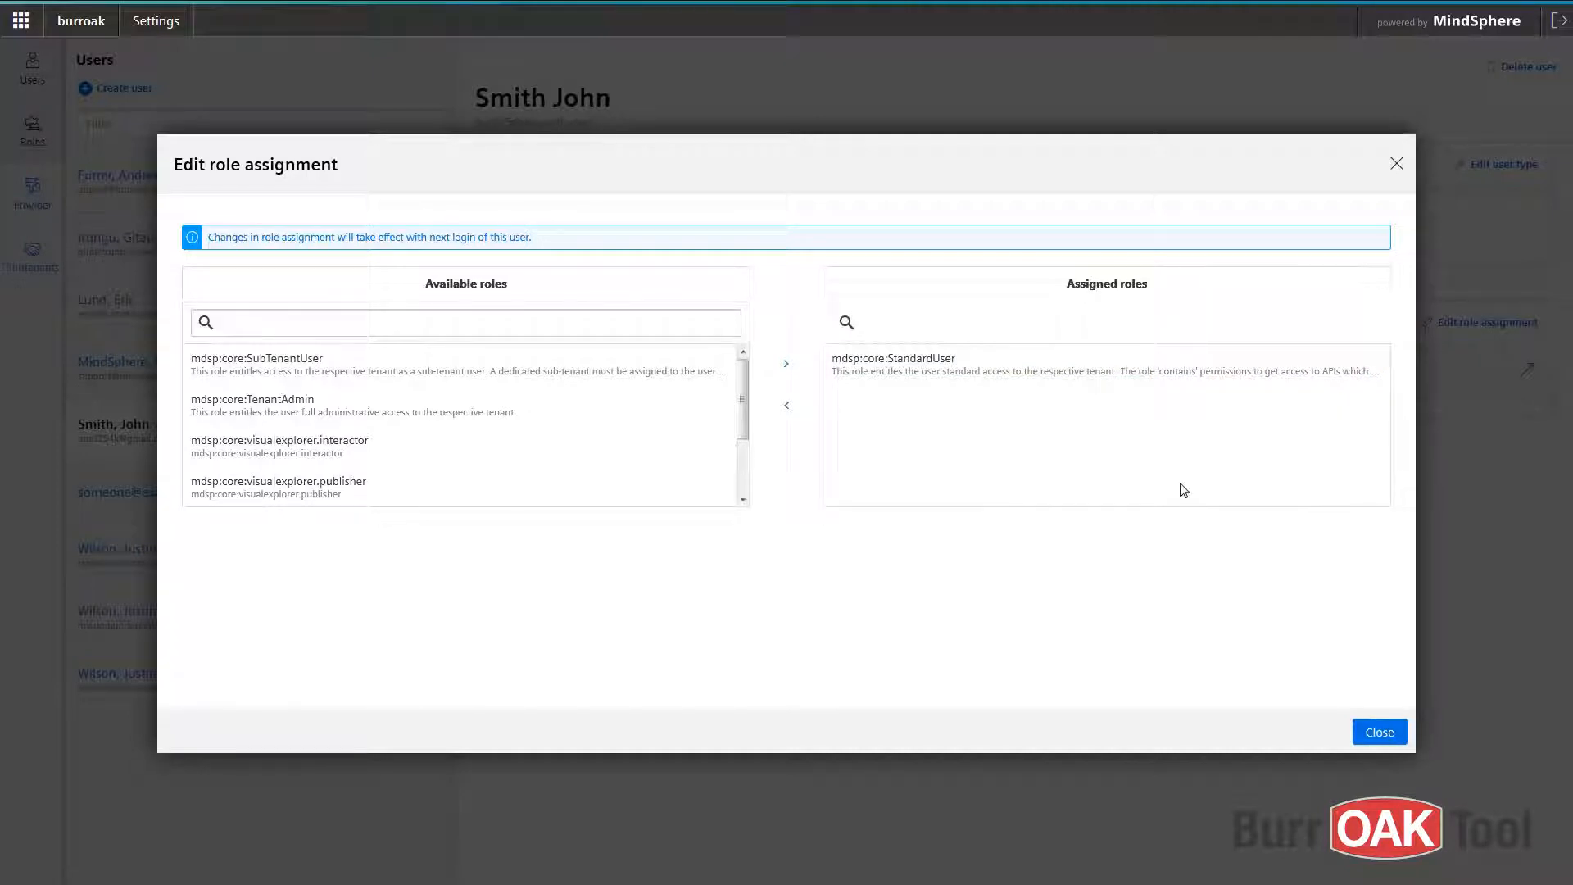
click(1385, 734)
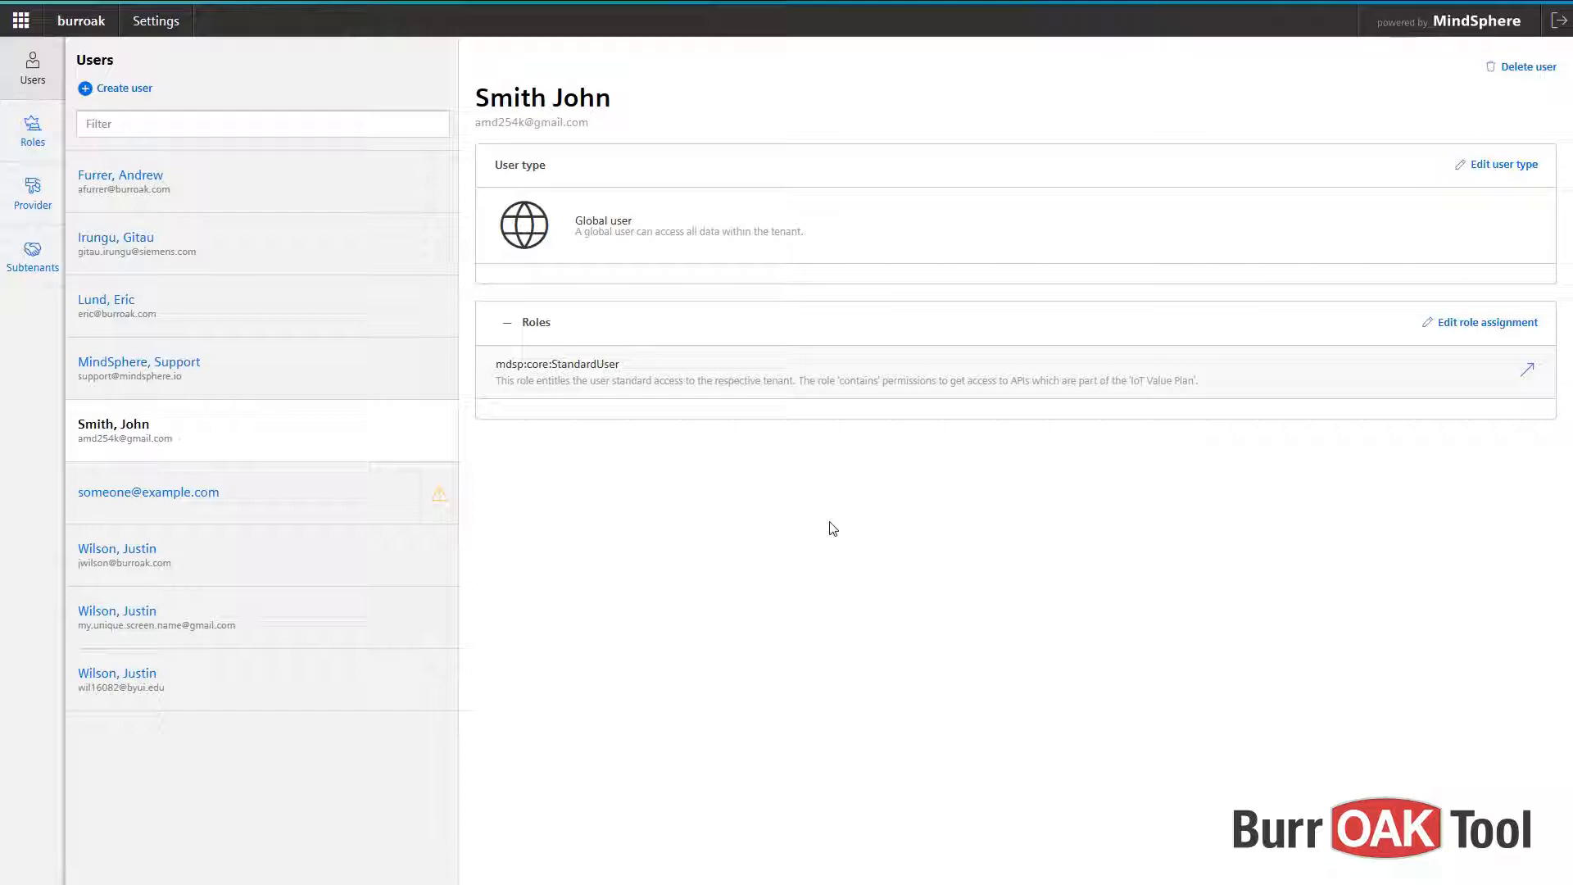
key(alt+Tab)
key(alt+Tab)
key(alt+Tab)
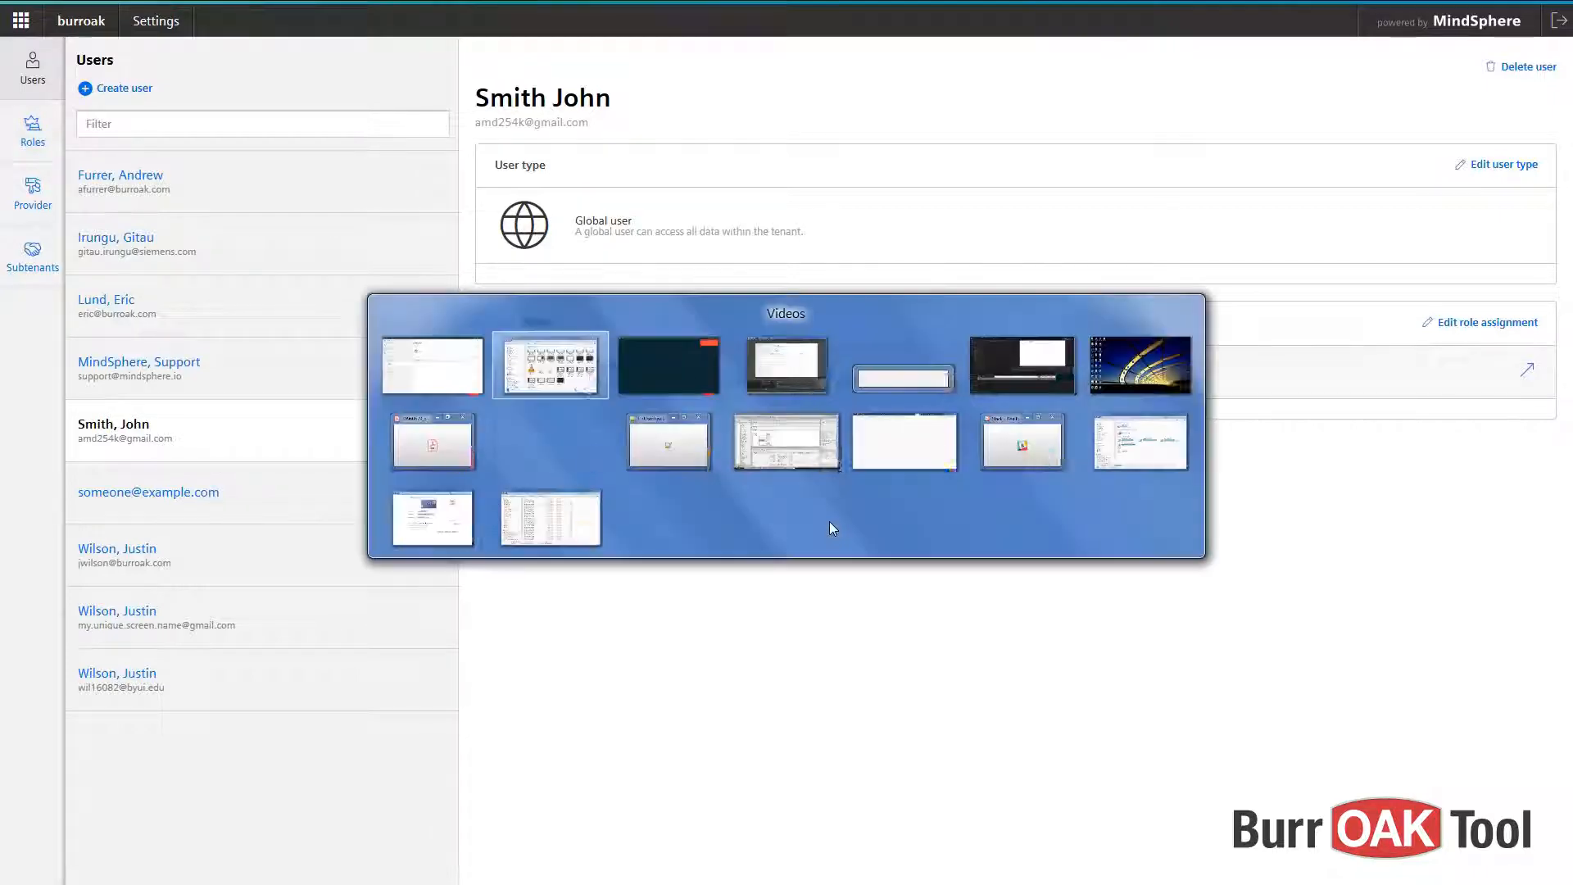
- Switch to the MindSphere window showing the 401 error and log out
key(alt+shift+Tab)
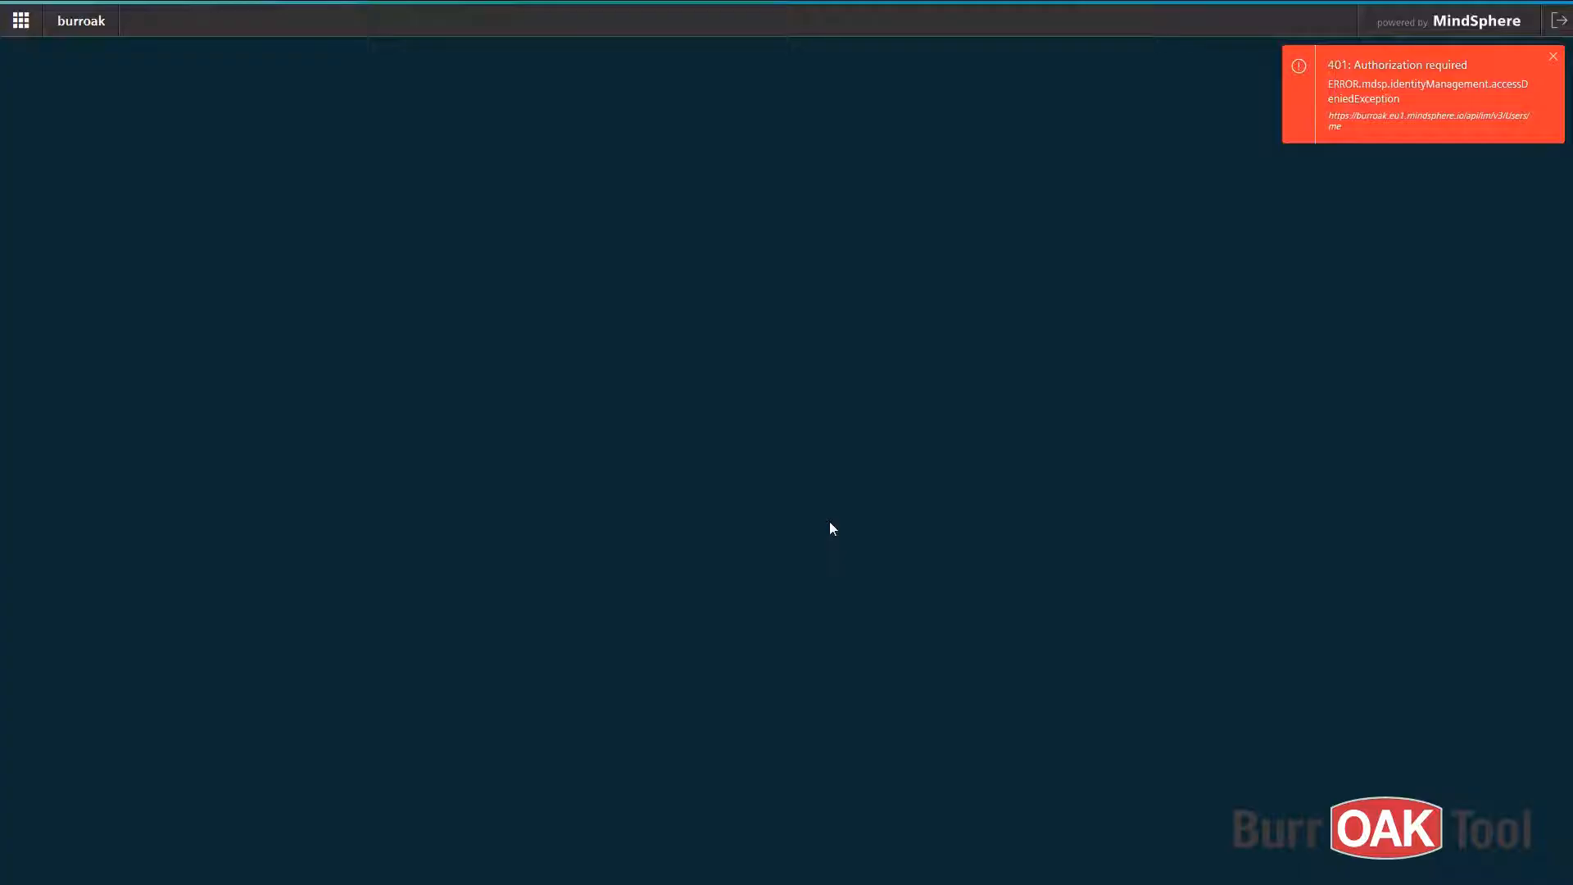
click(1559, 21)
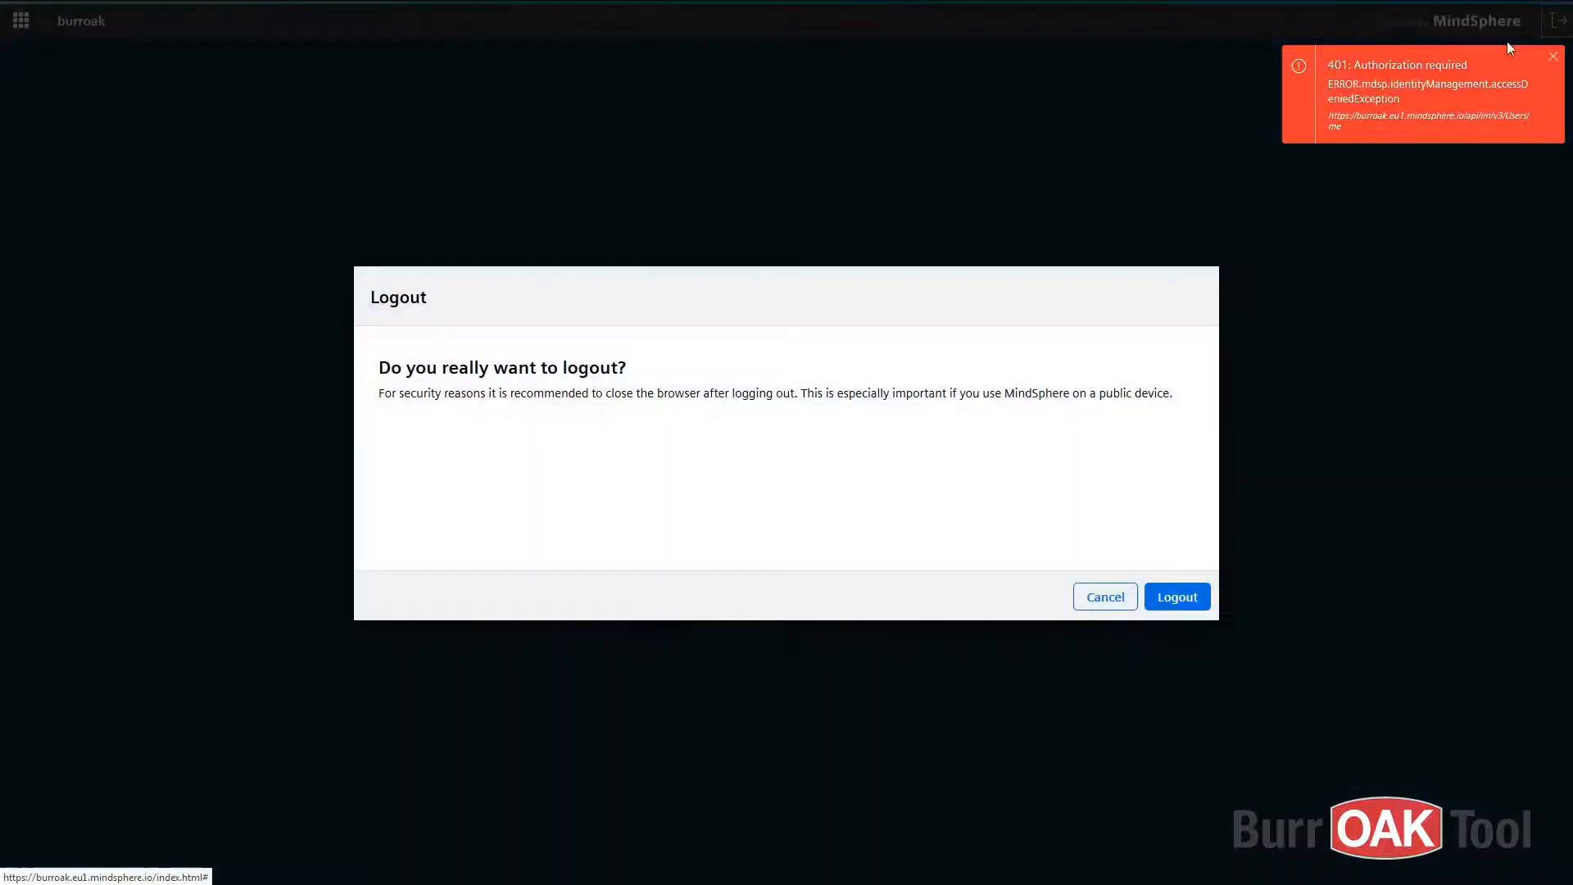
click(1202, 606)
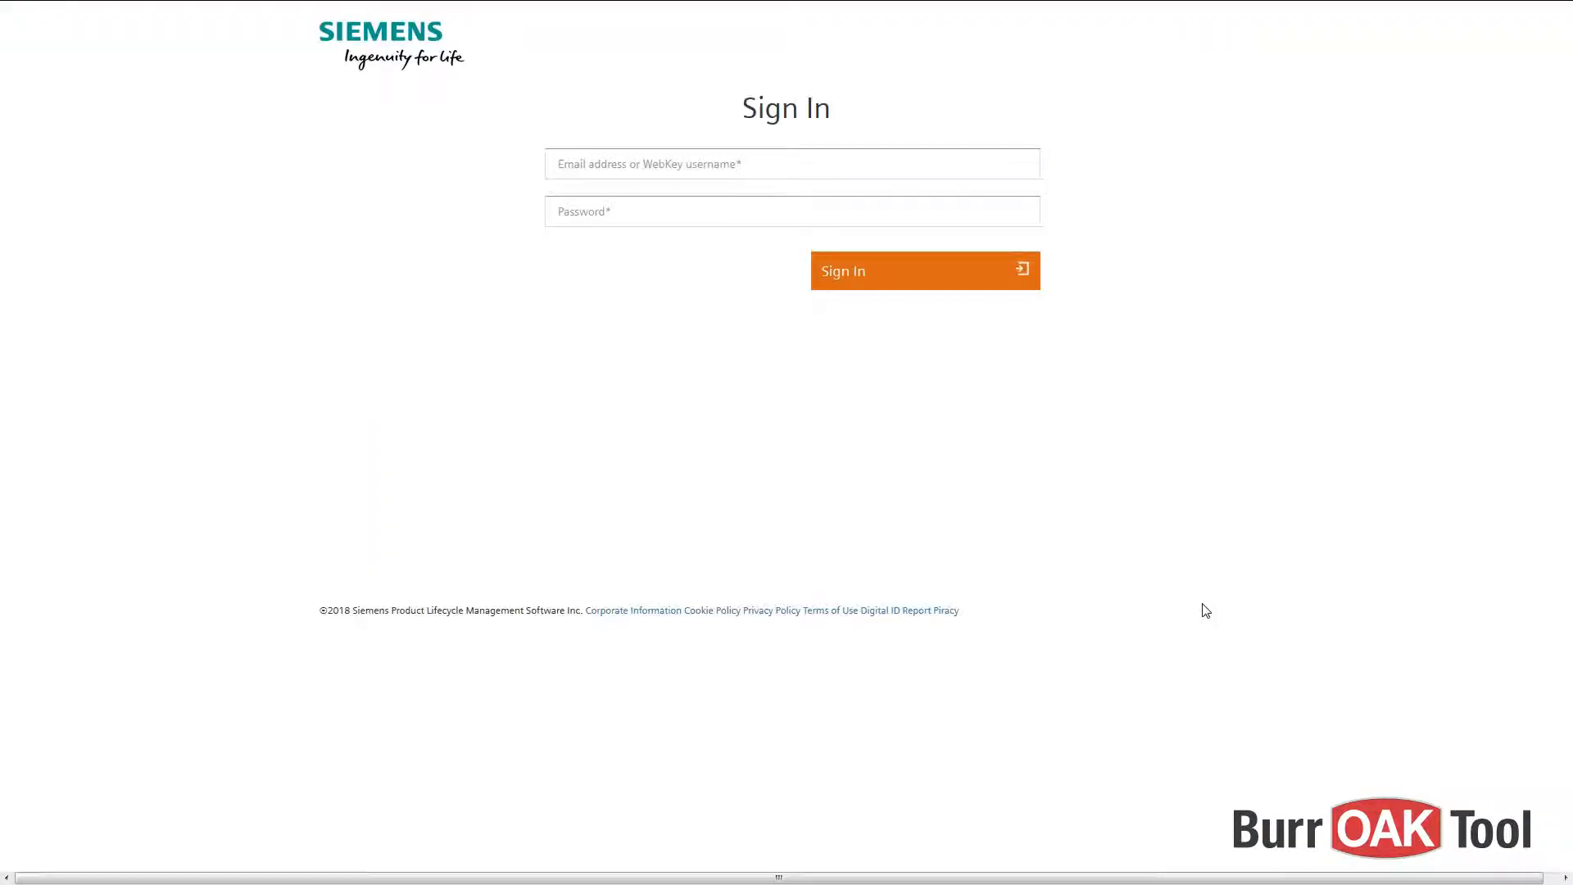
- Sign back in with the new account's e-mail and password
click(752, 160)
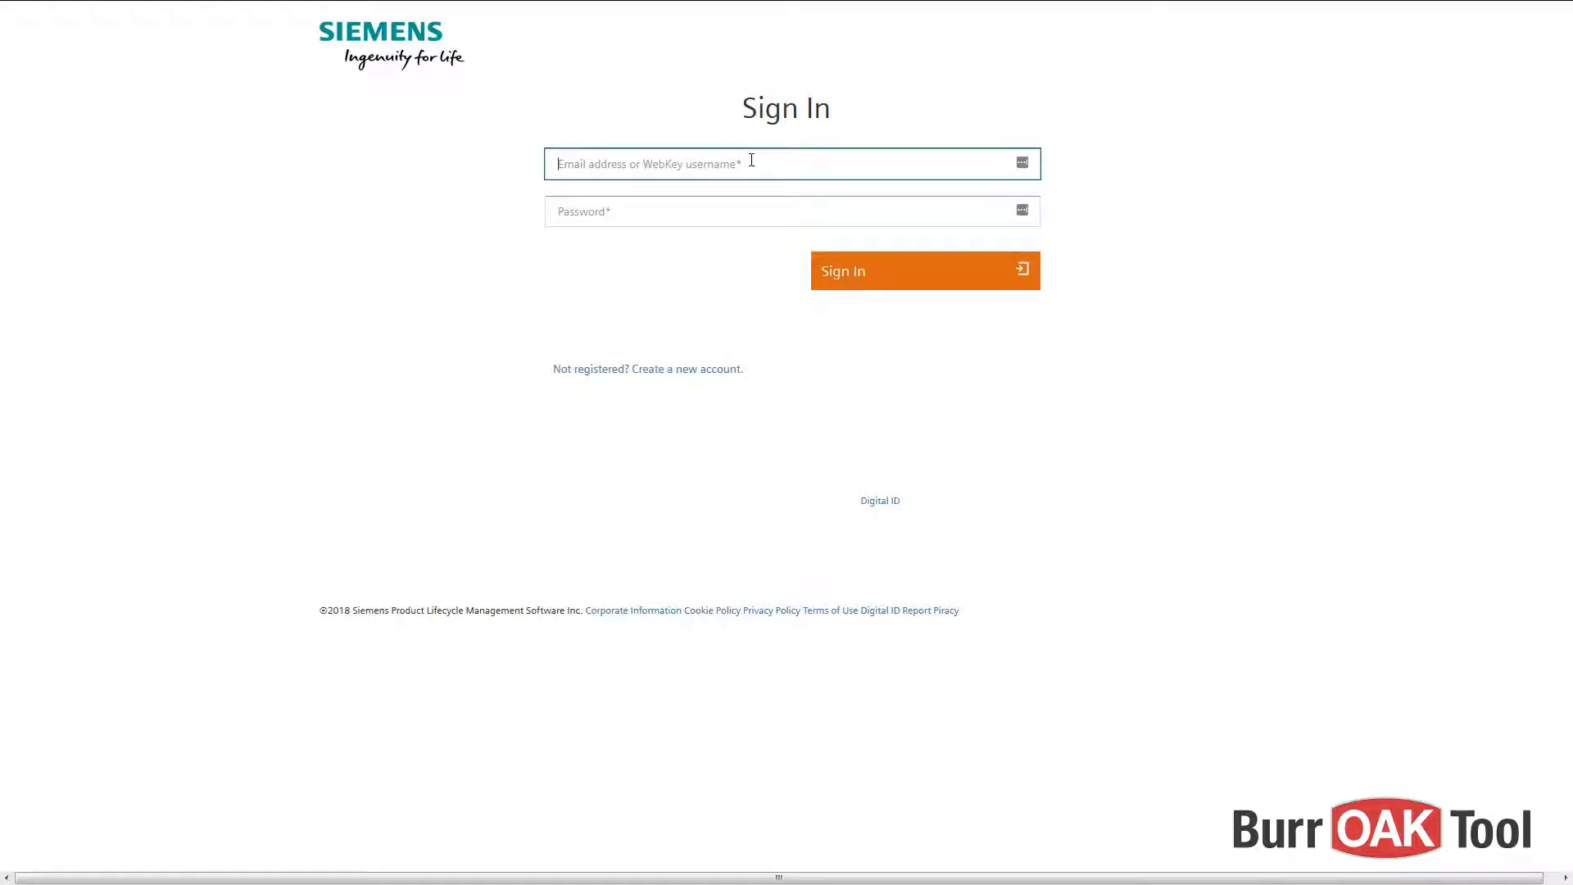
key(ctrl+v)
click(761, 215)
key(ctrl+v)
key(Return)
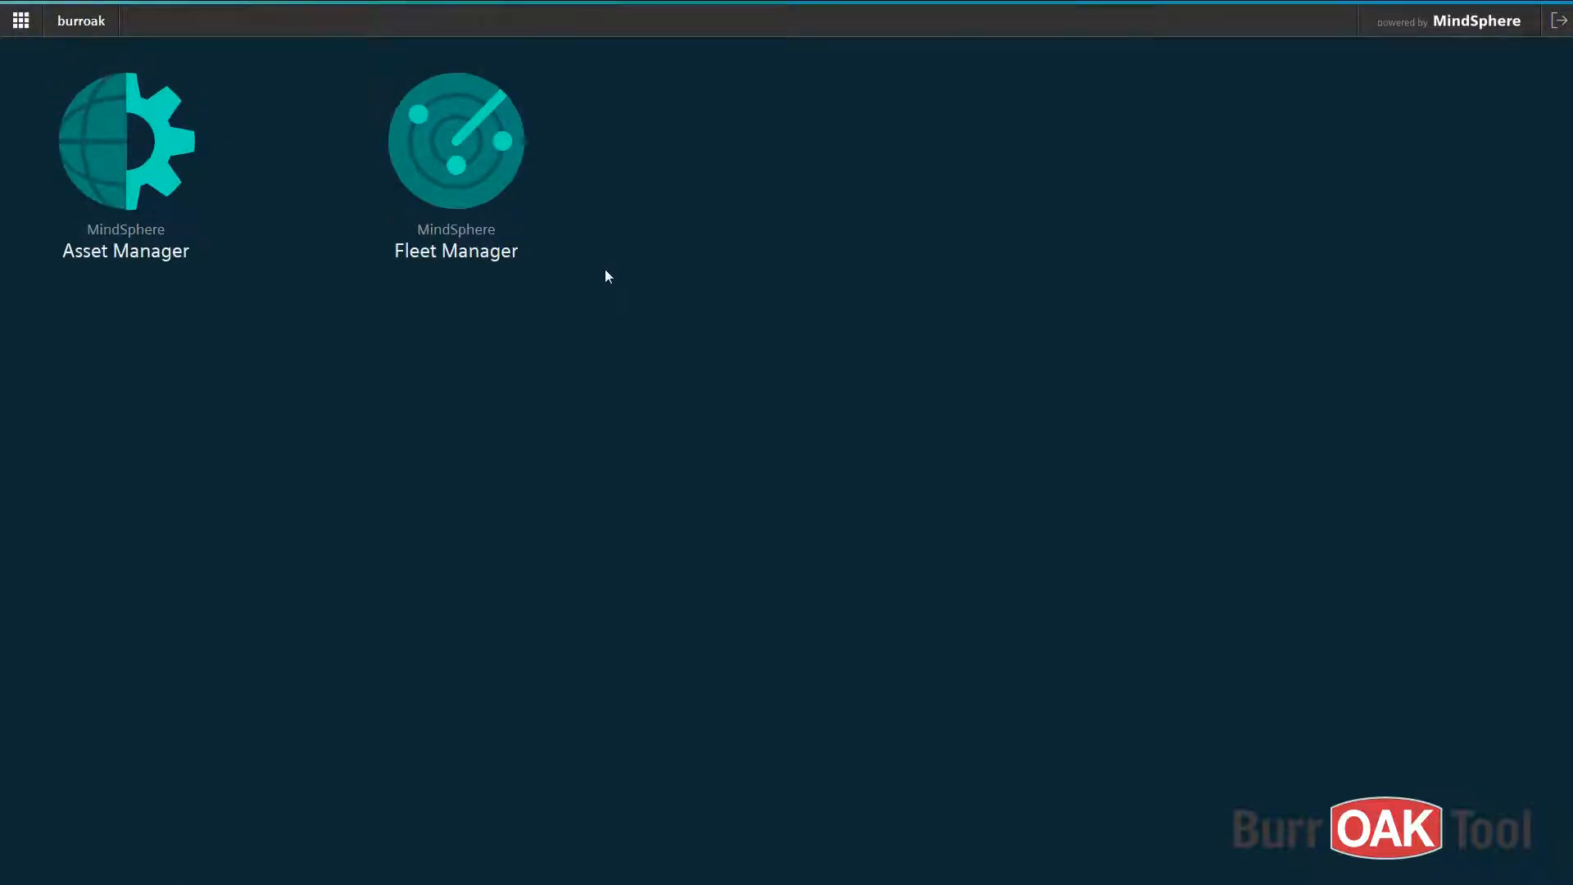
- Add the new user to the mdsp:core:TenantAdmin role via Roles and Edit user assignment
key(alt+Tab)
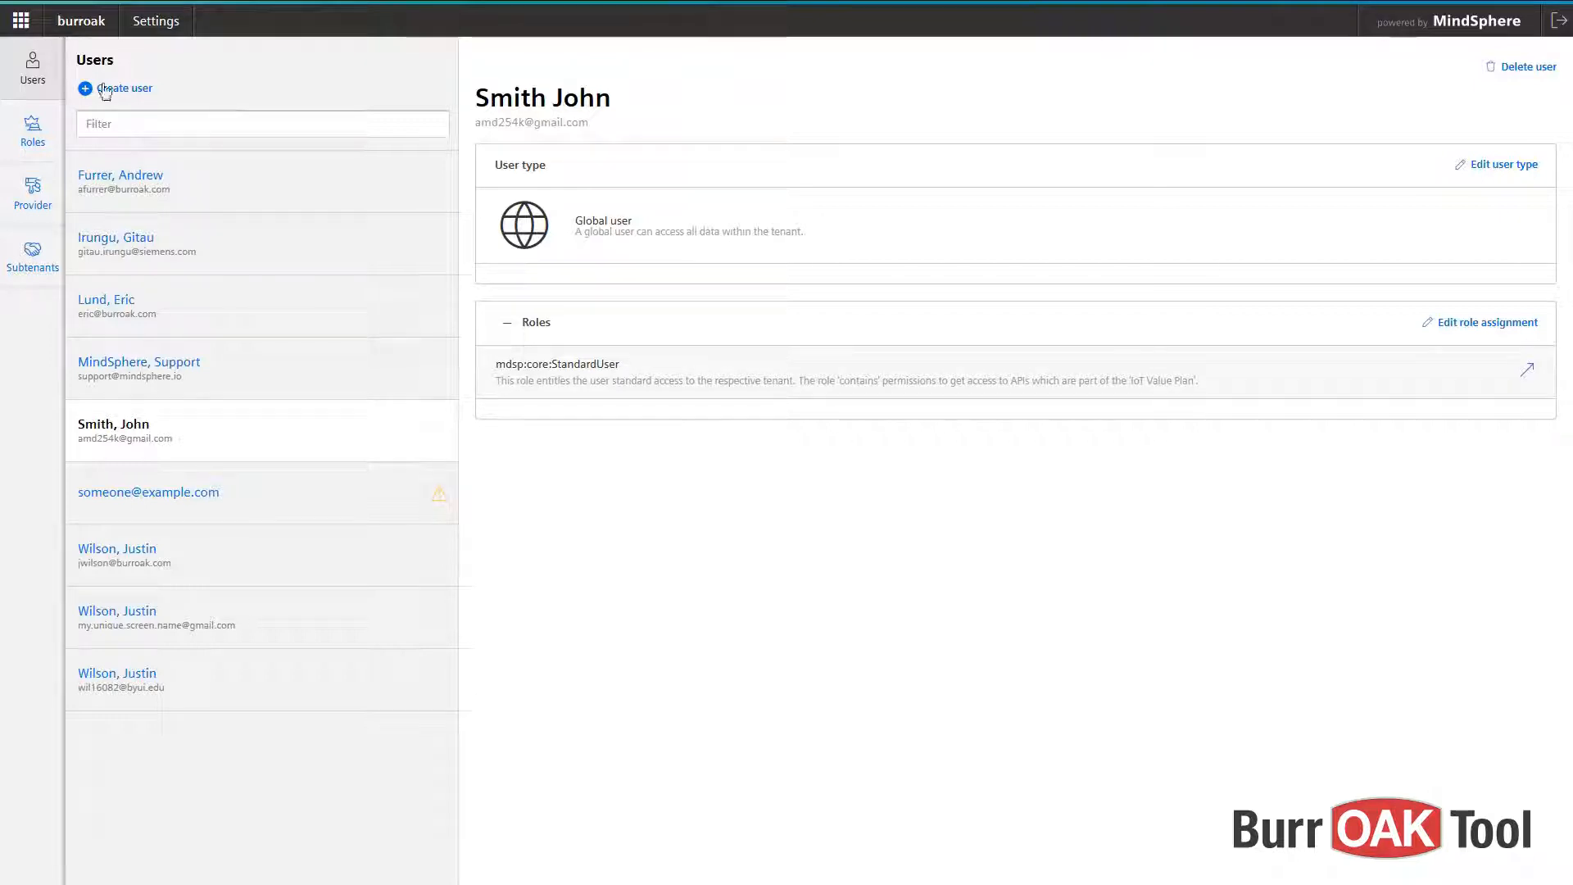
click(59, 145)
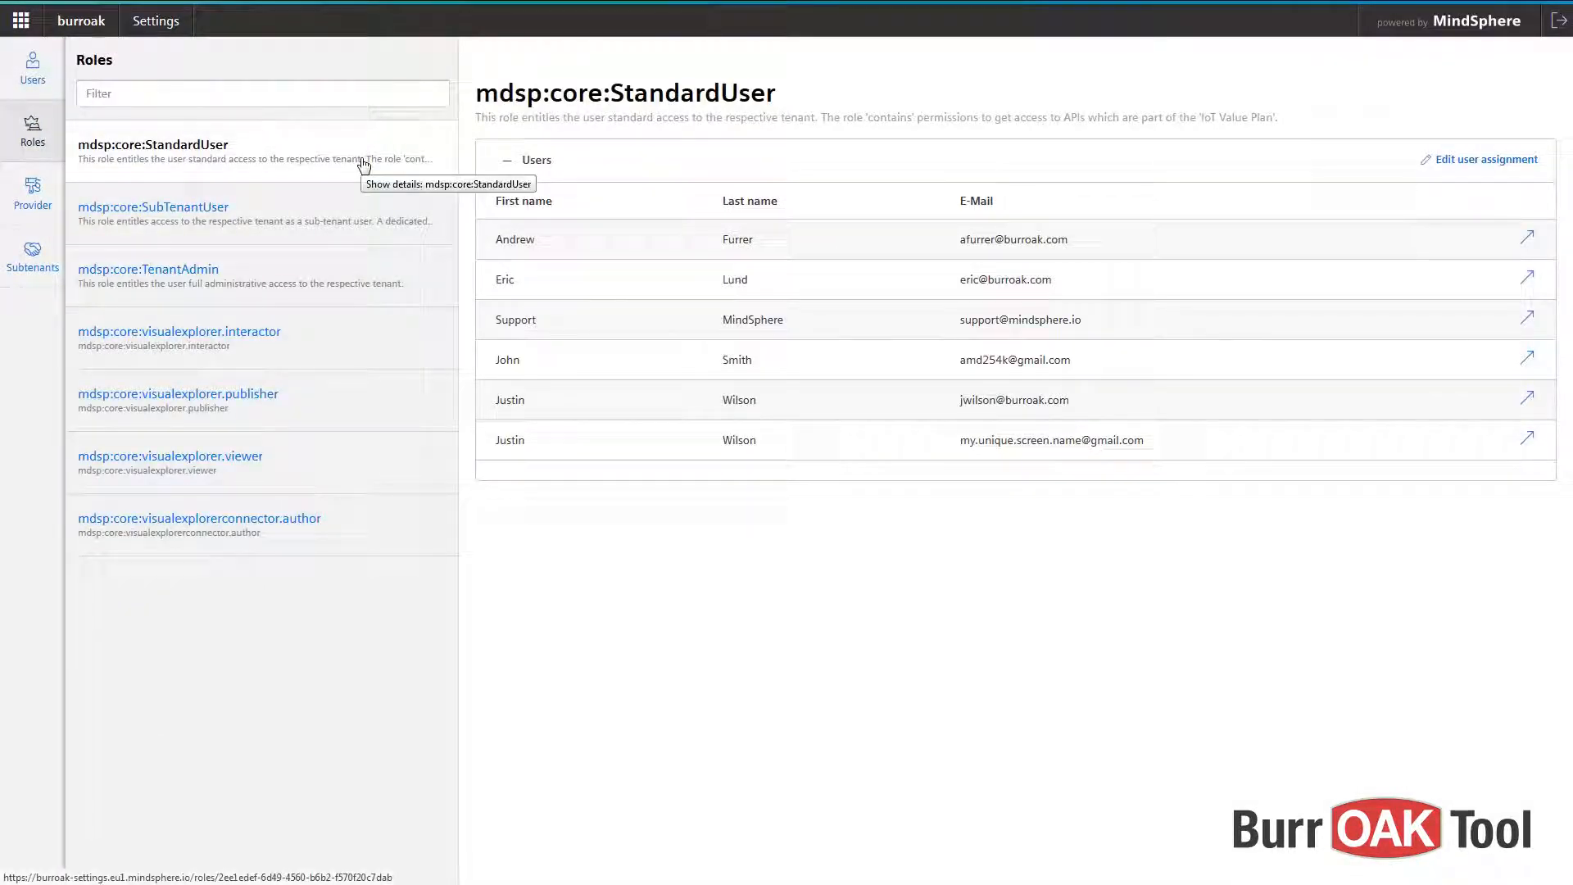
click(387, 280)
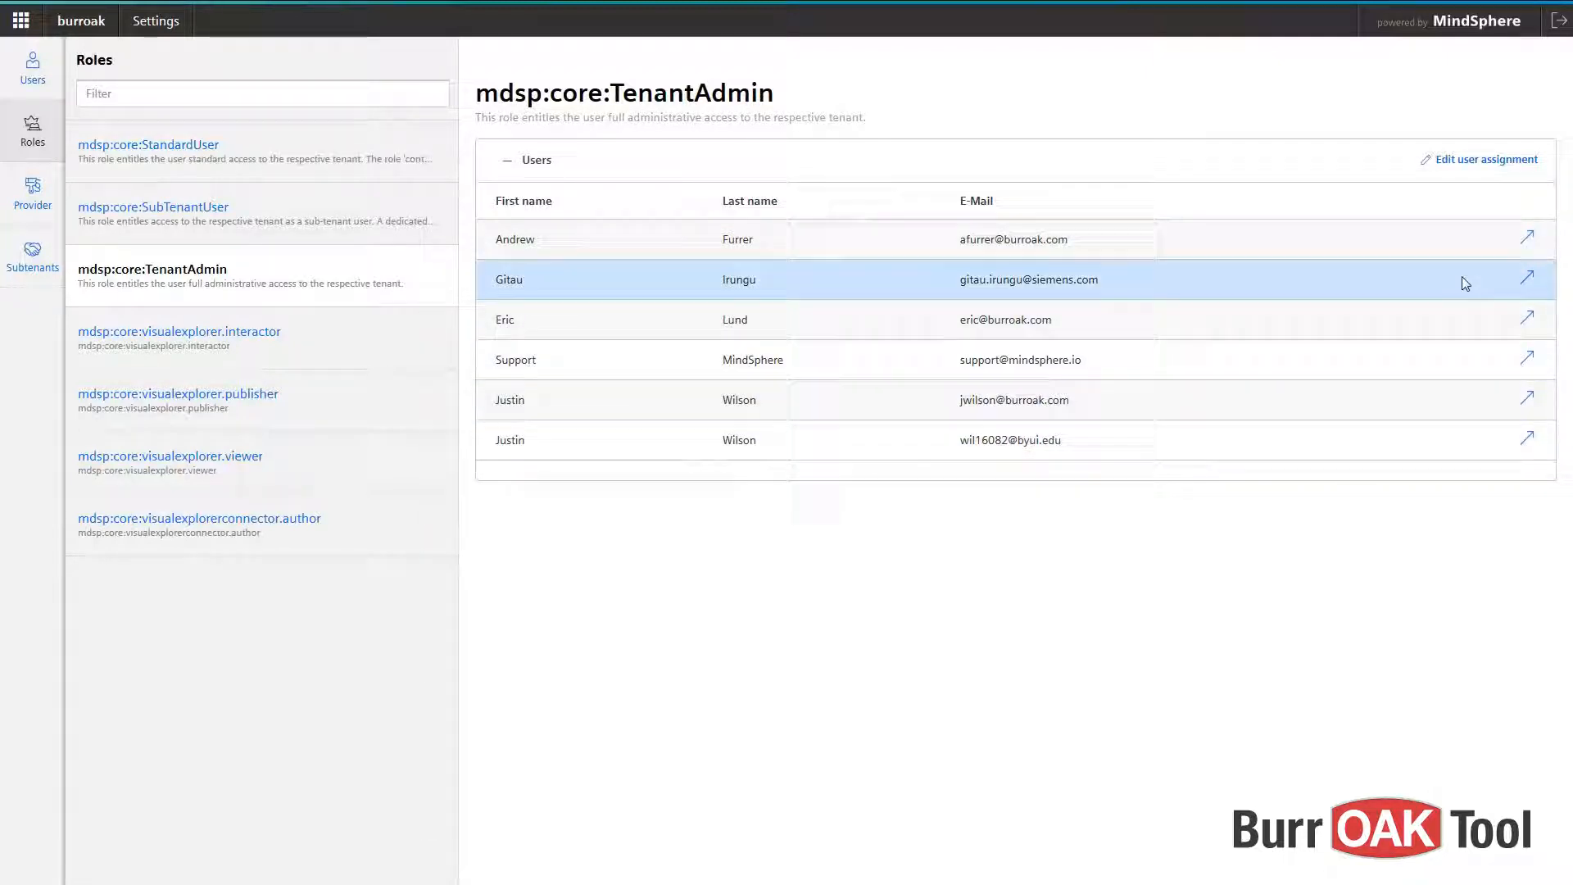
click(1477, 162)
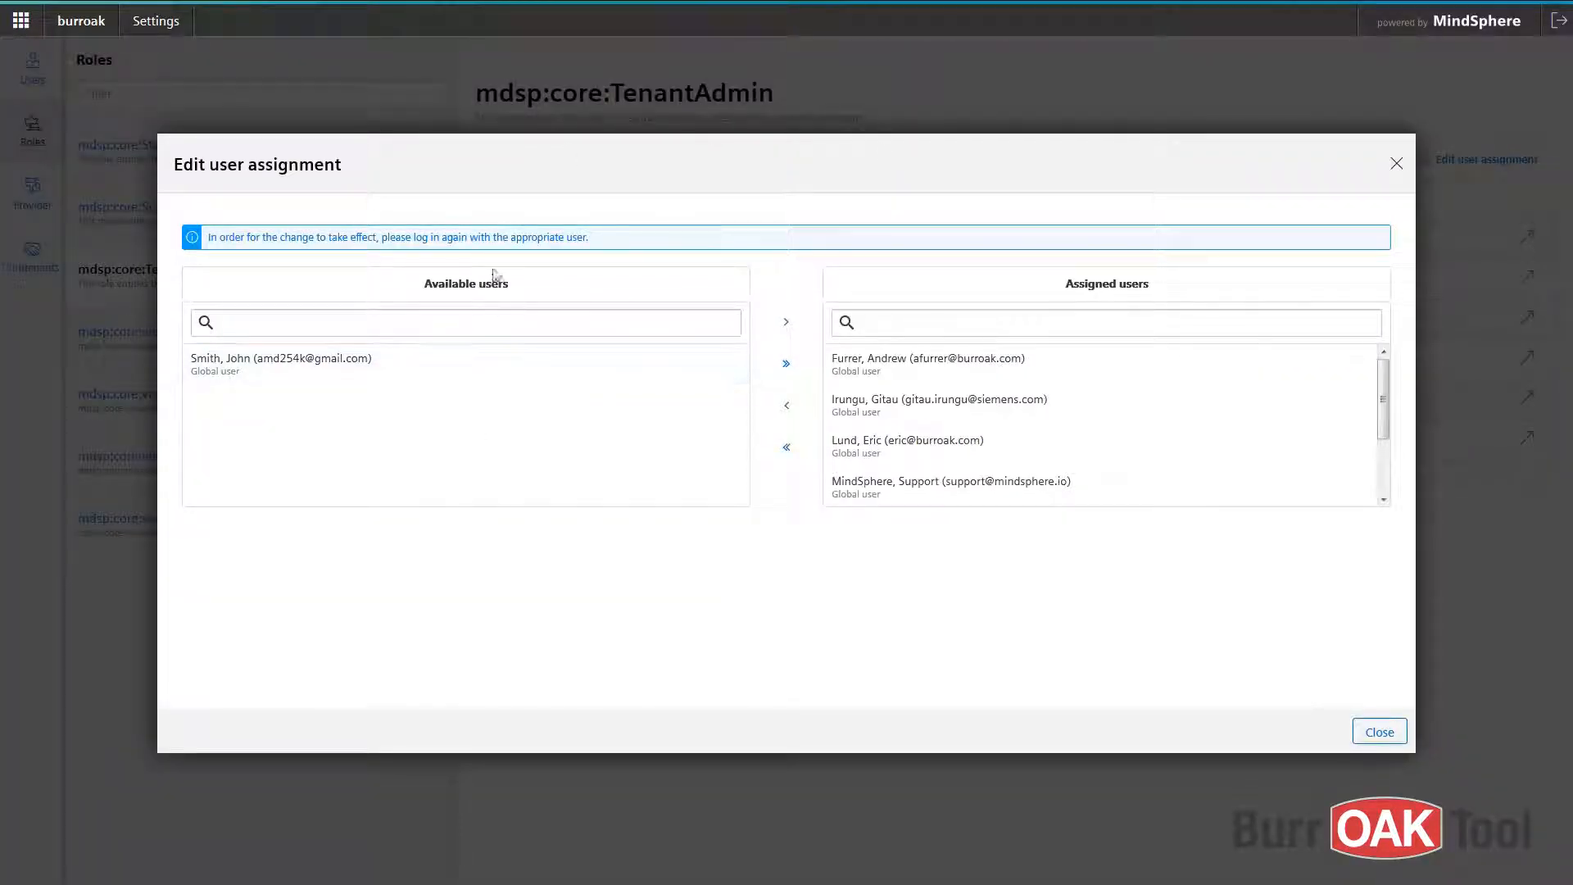
click(432, 380)
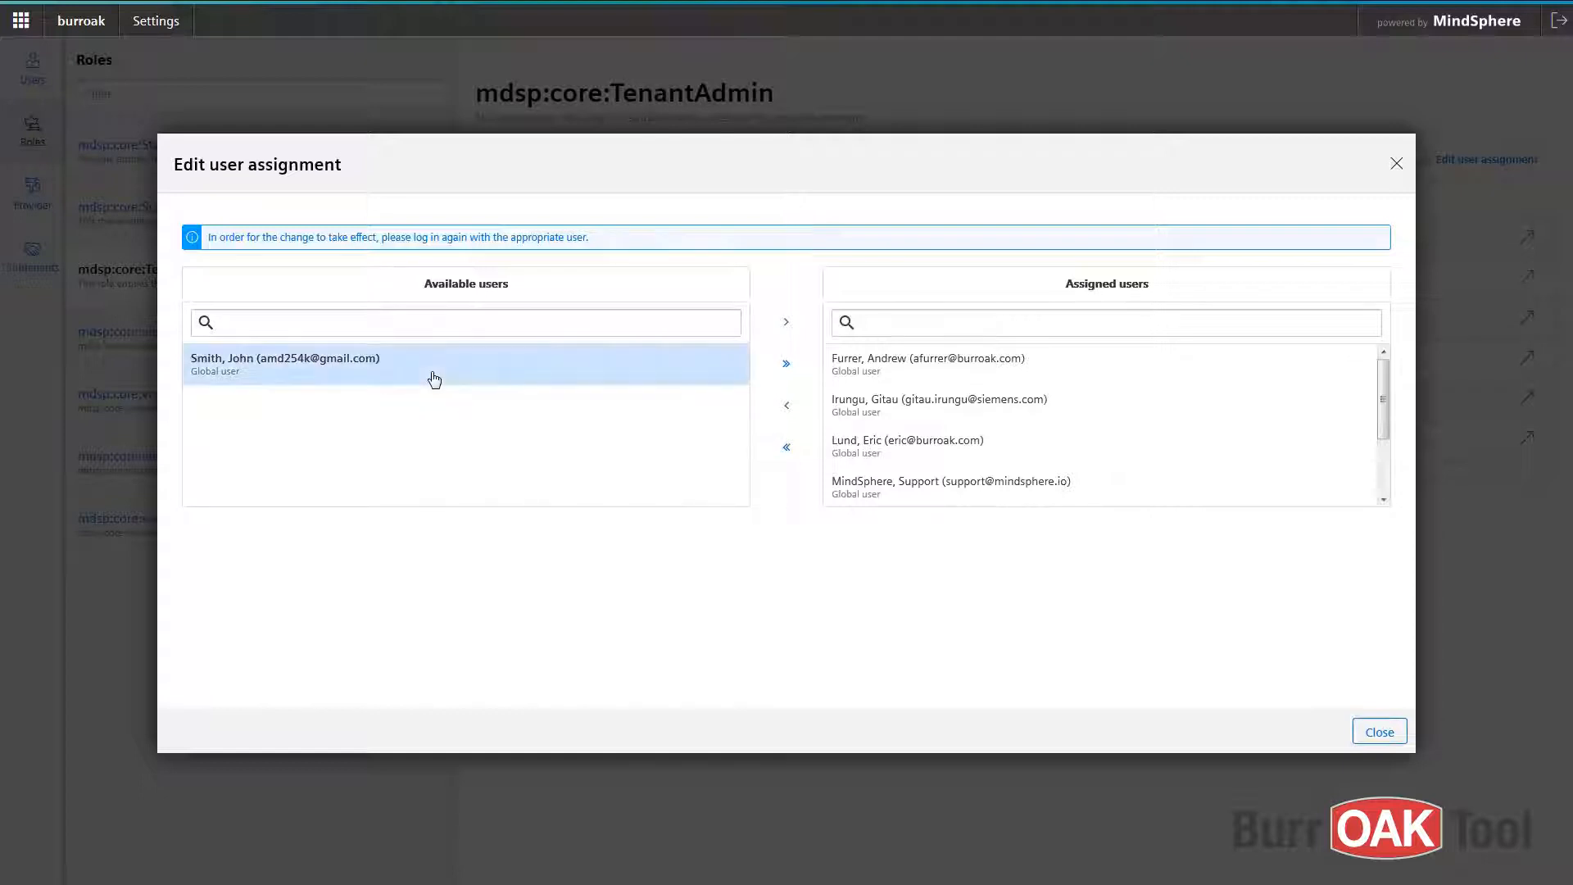
click(789, 325)
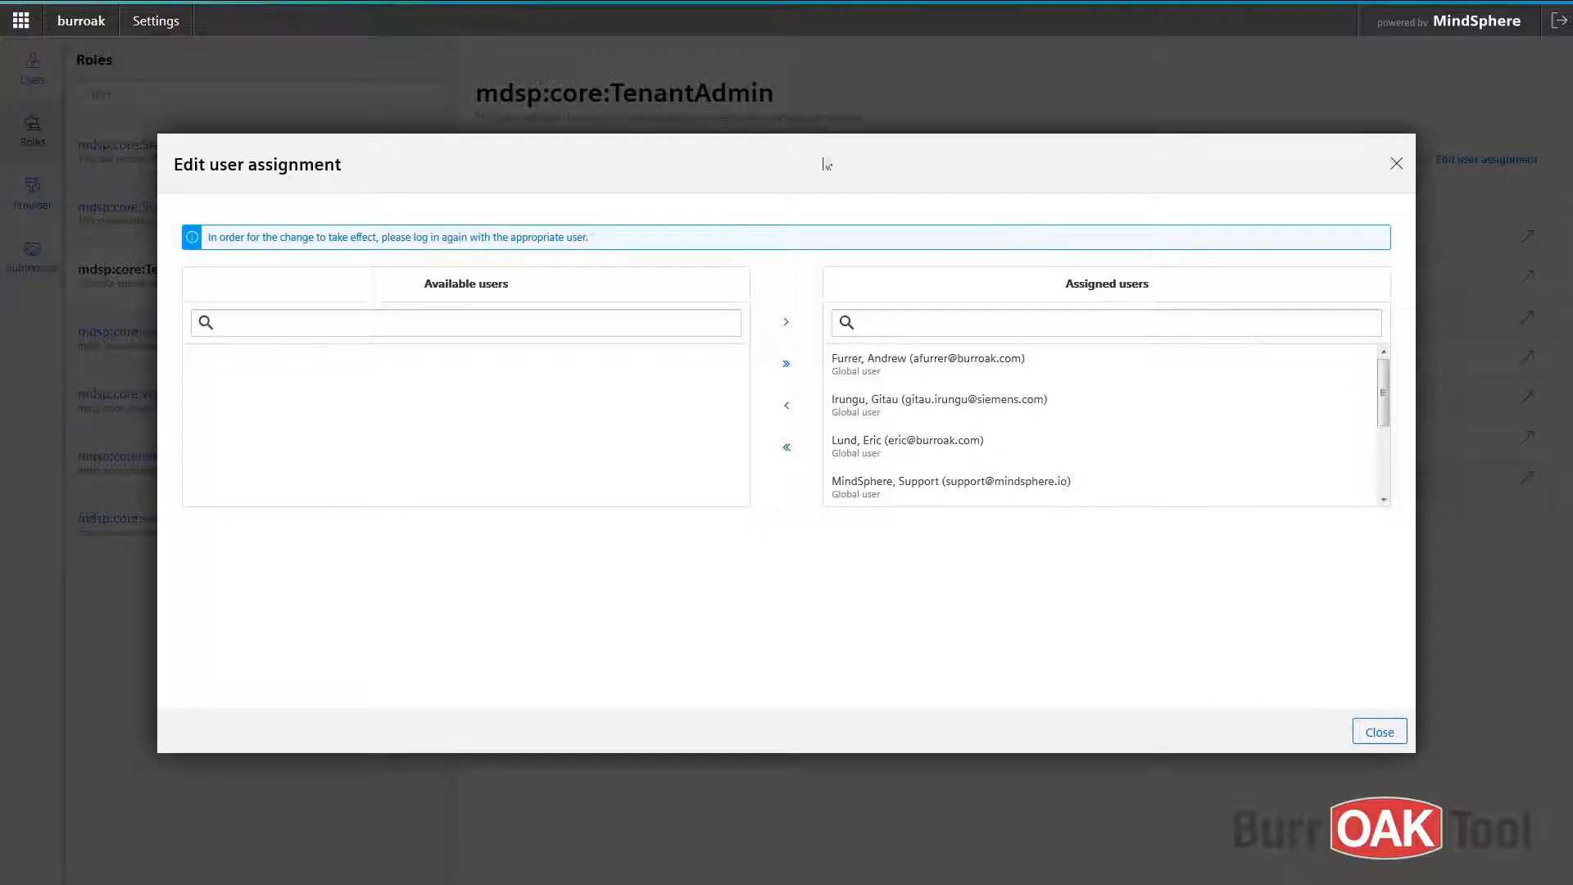
click(1378, 723)
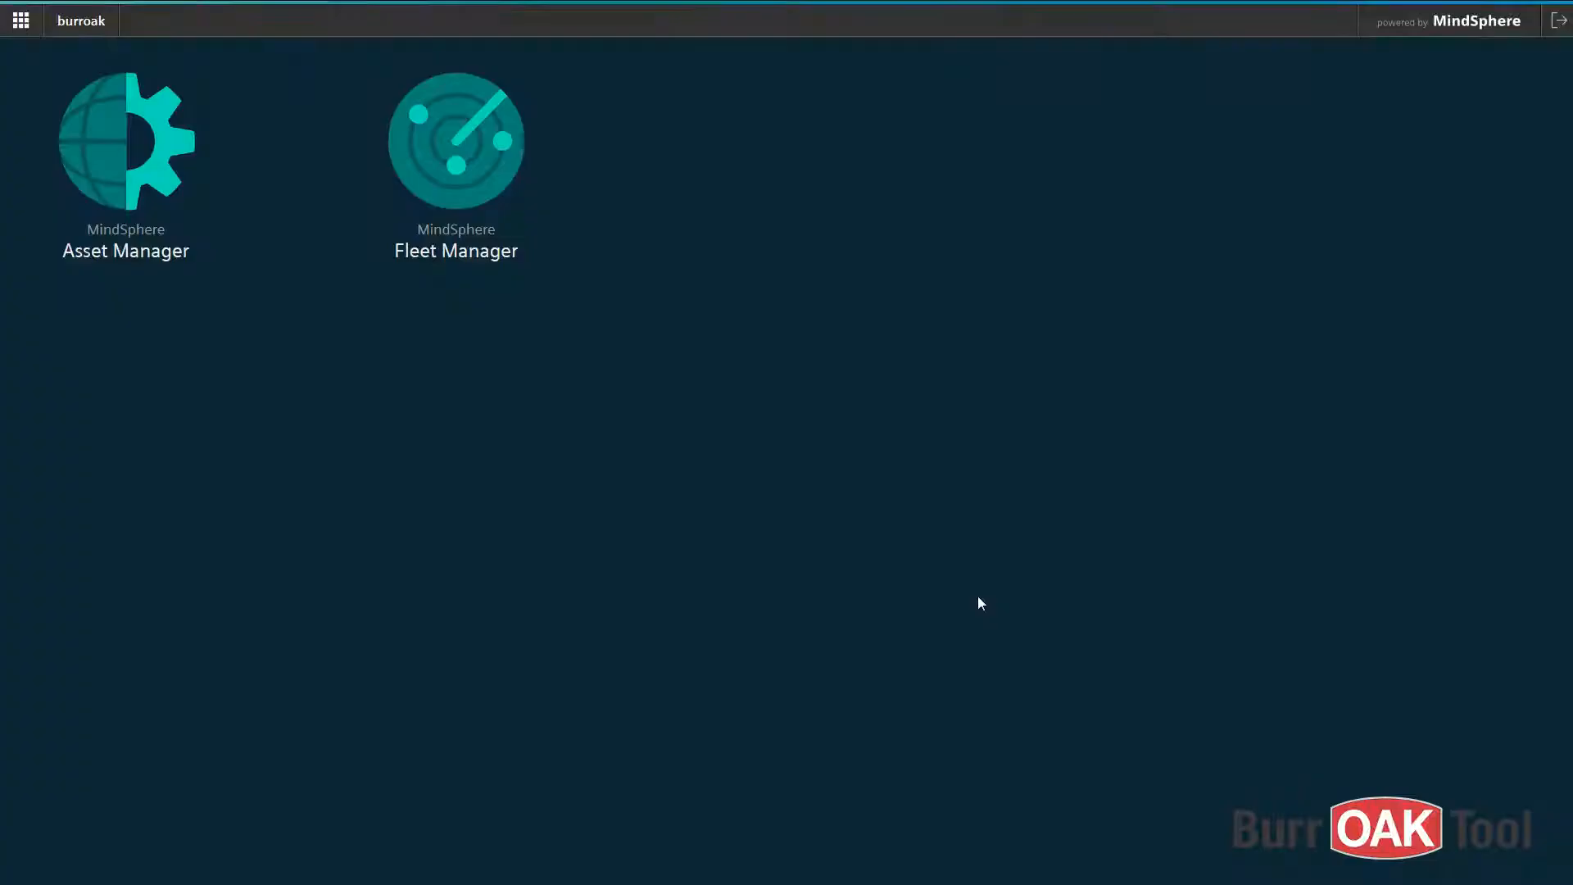
- Log out of MindSphere and sign in again with the new user's e-mail and password
click(1559, 20)
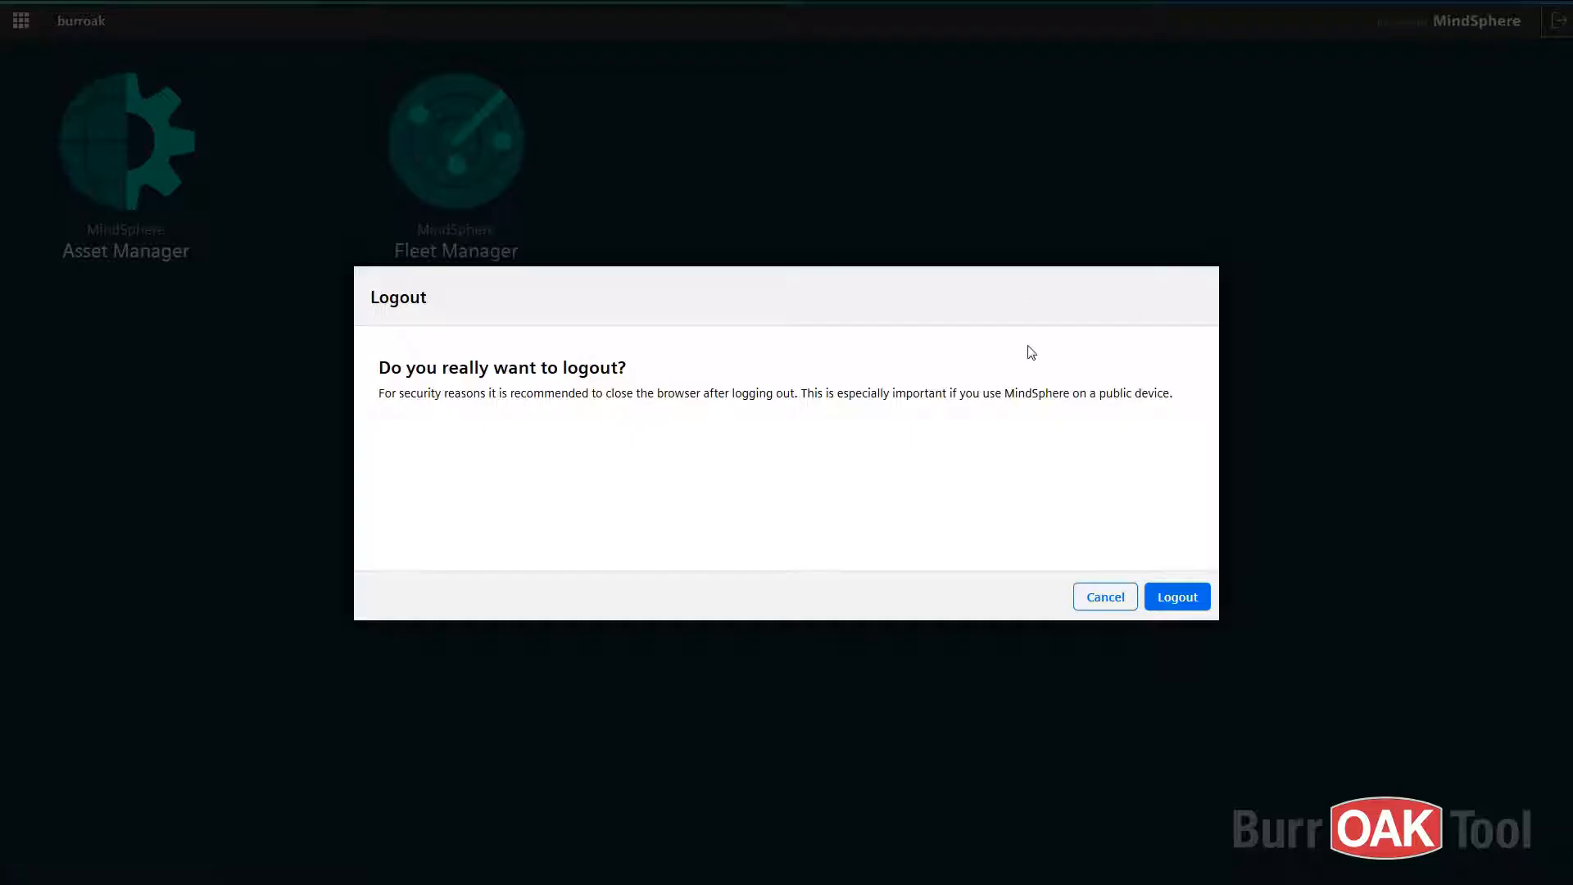
click(1174, 606)
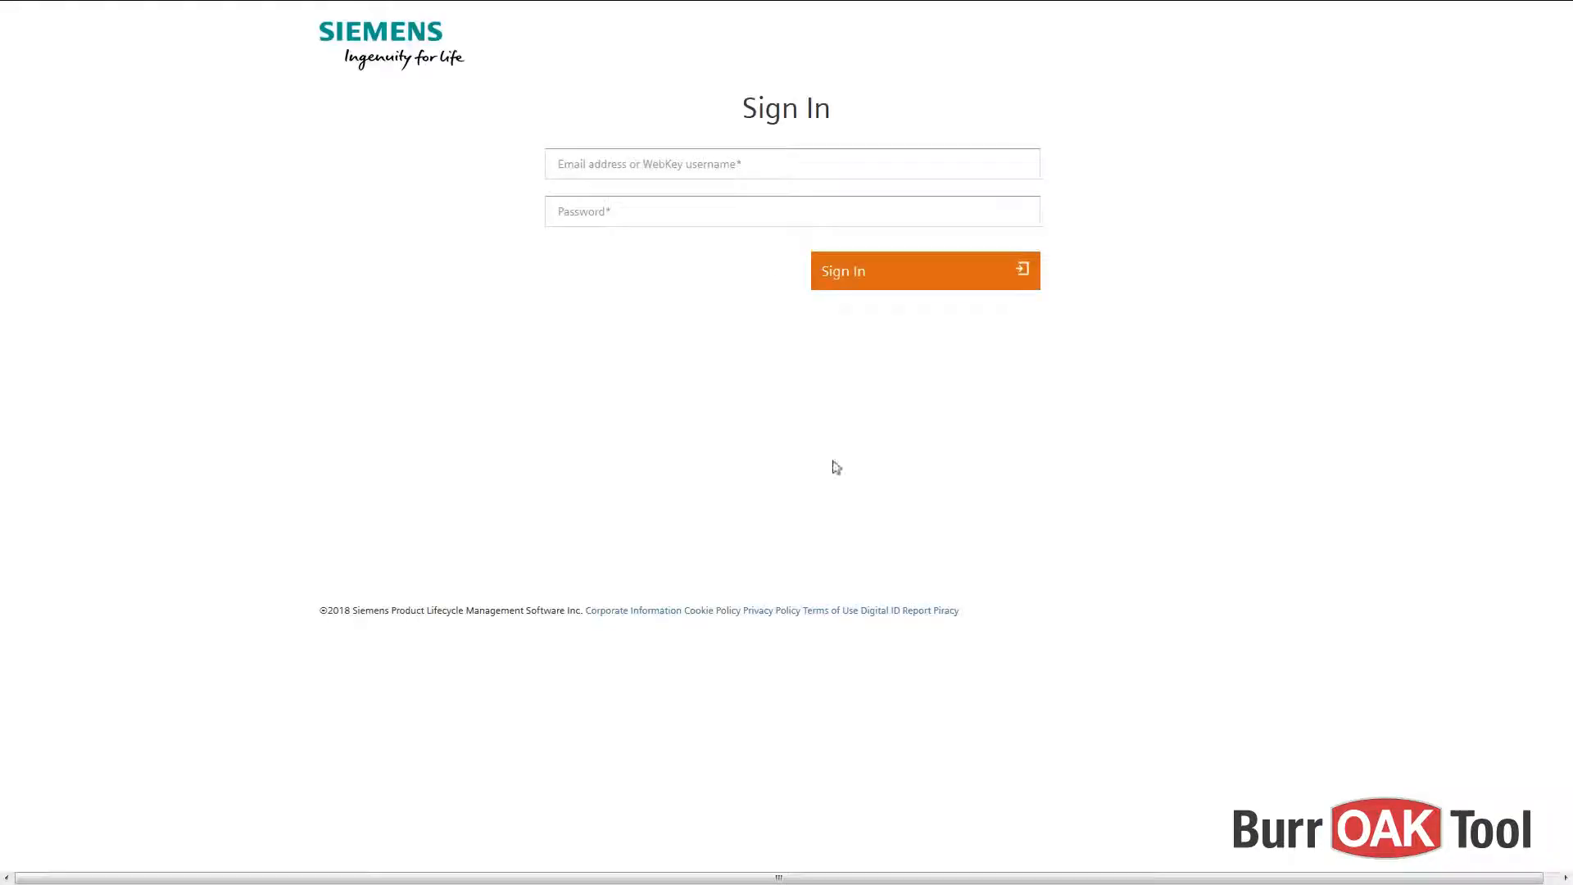
click(714, 165)
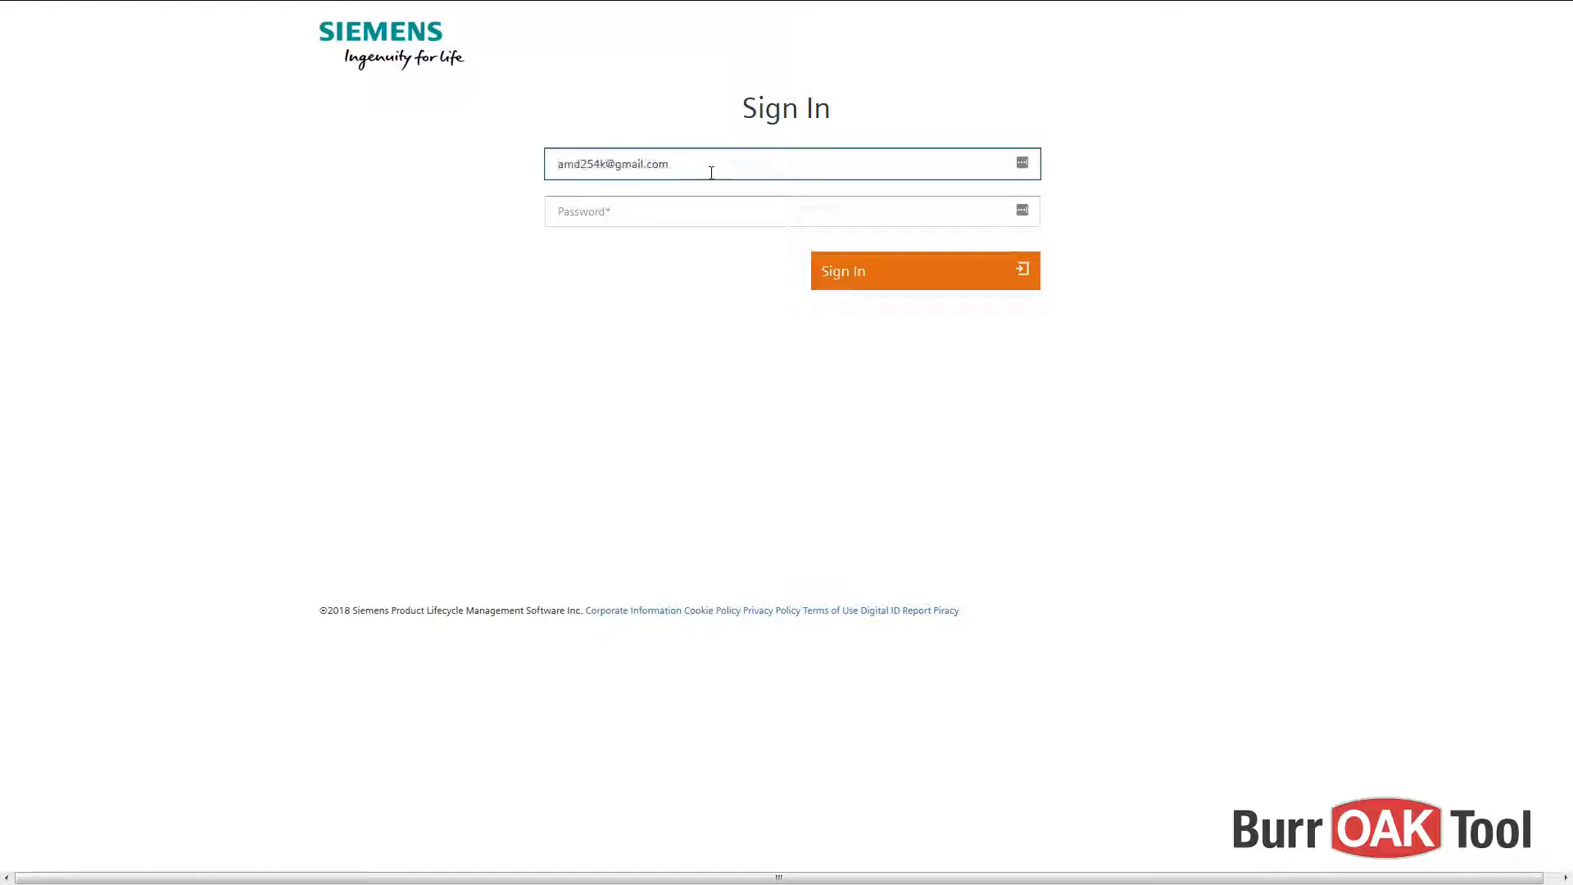
click(707, 220)
text(••)
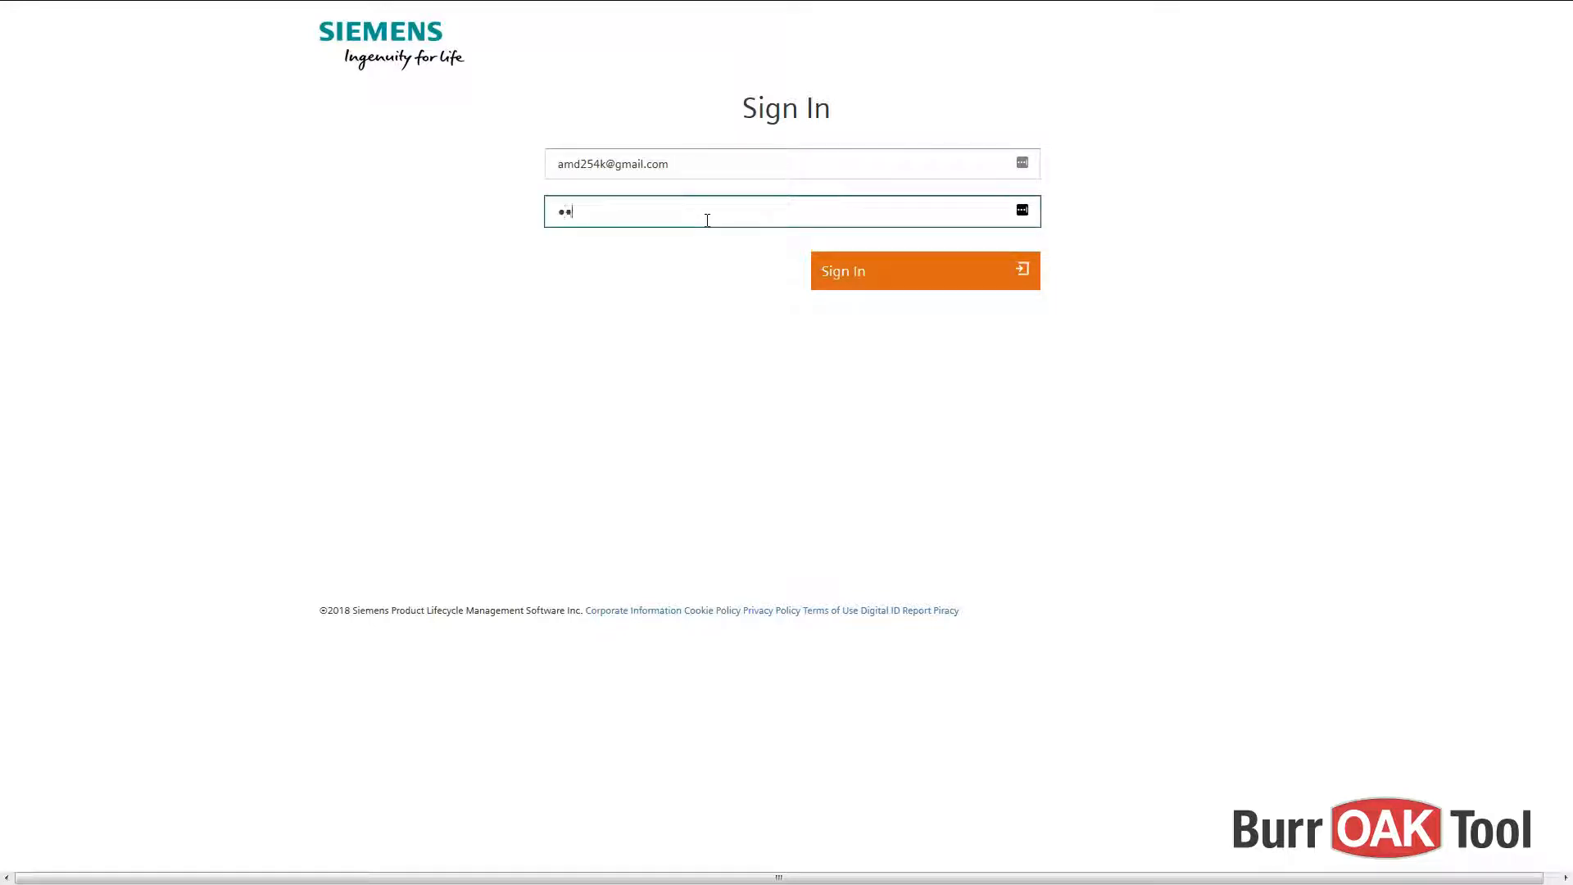
text(••••••••••••)
click(944, 273)
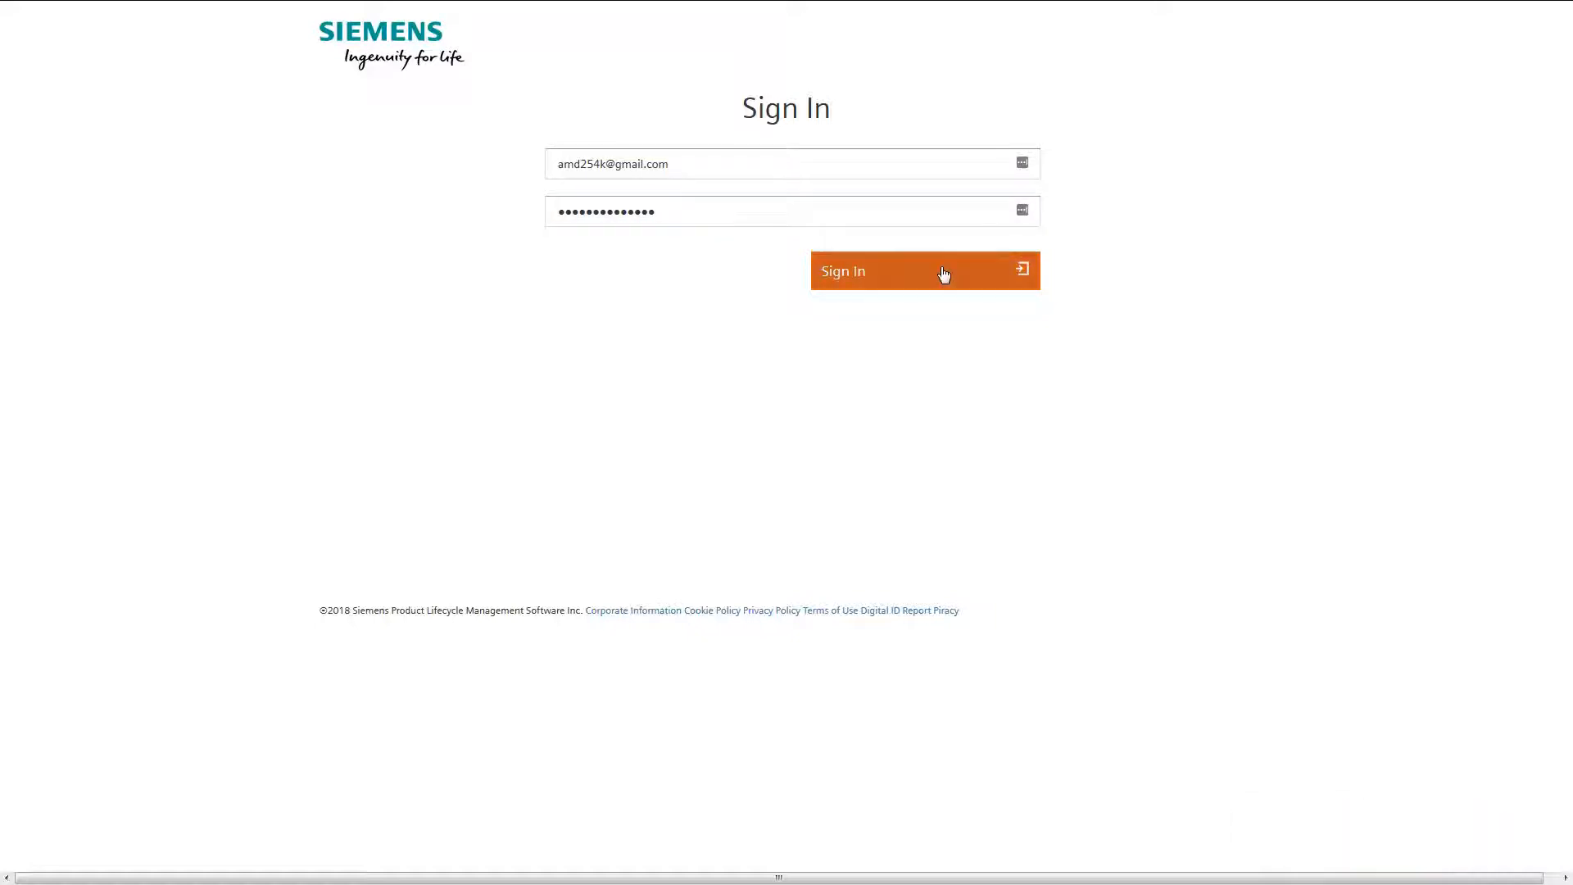